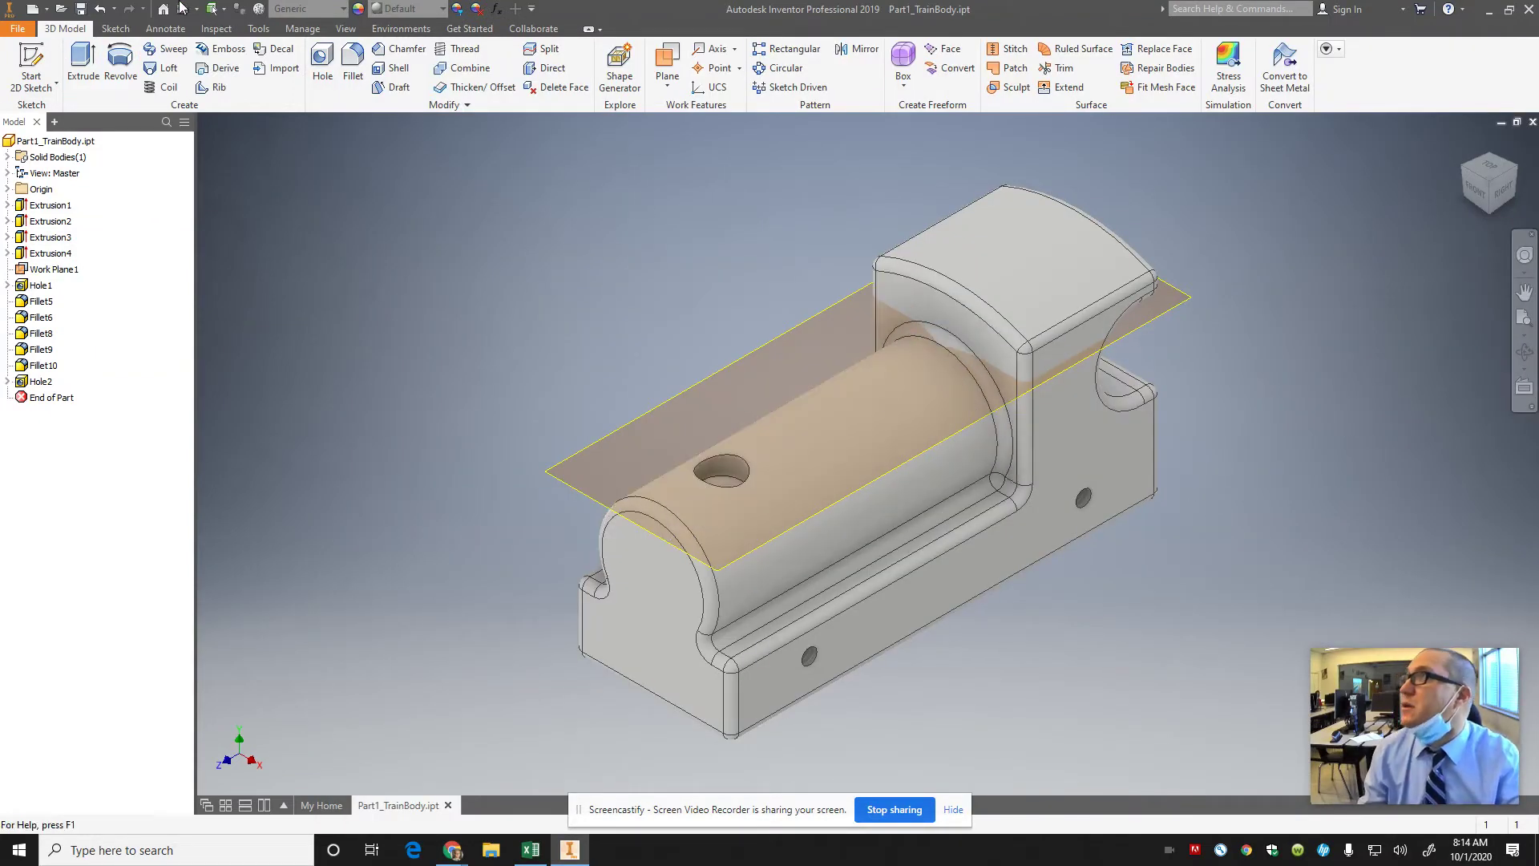
- Bring up the File menu's Export options (Image, PDF, CAD Format, DWG) for Part1_TrainBody.ipt
left_click(25, 29)
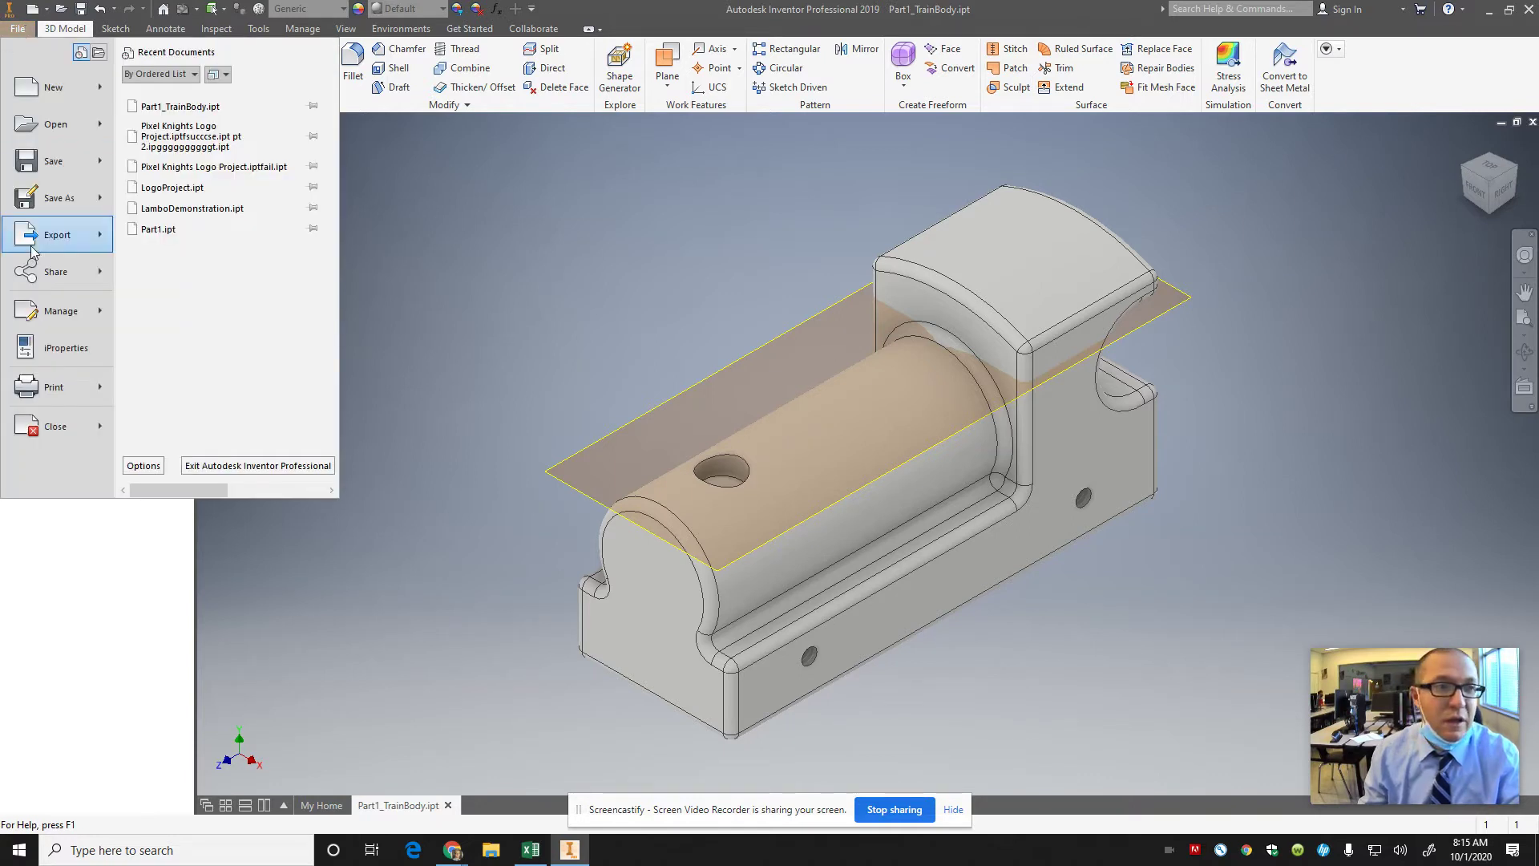
left_click(51, 235)
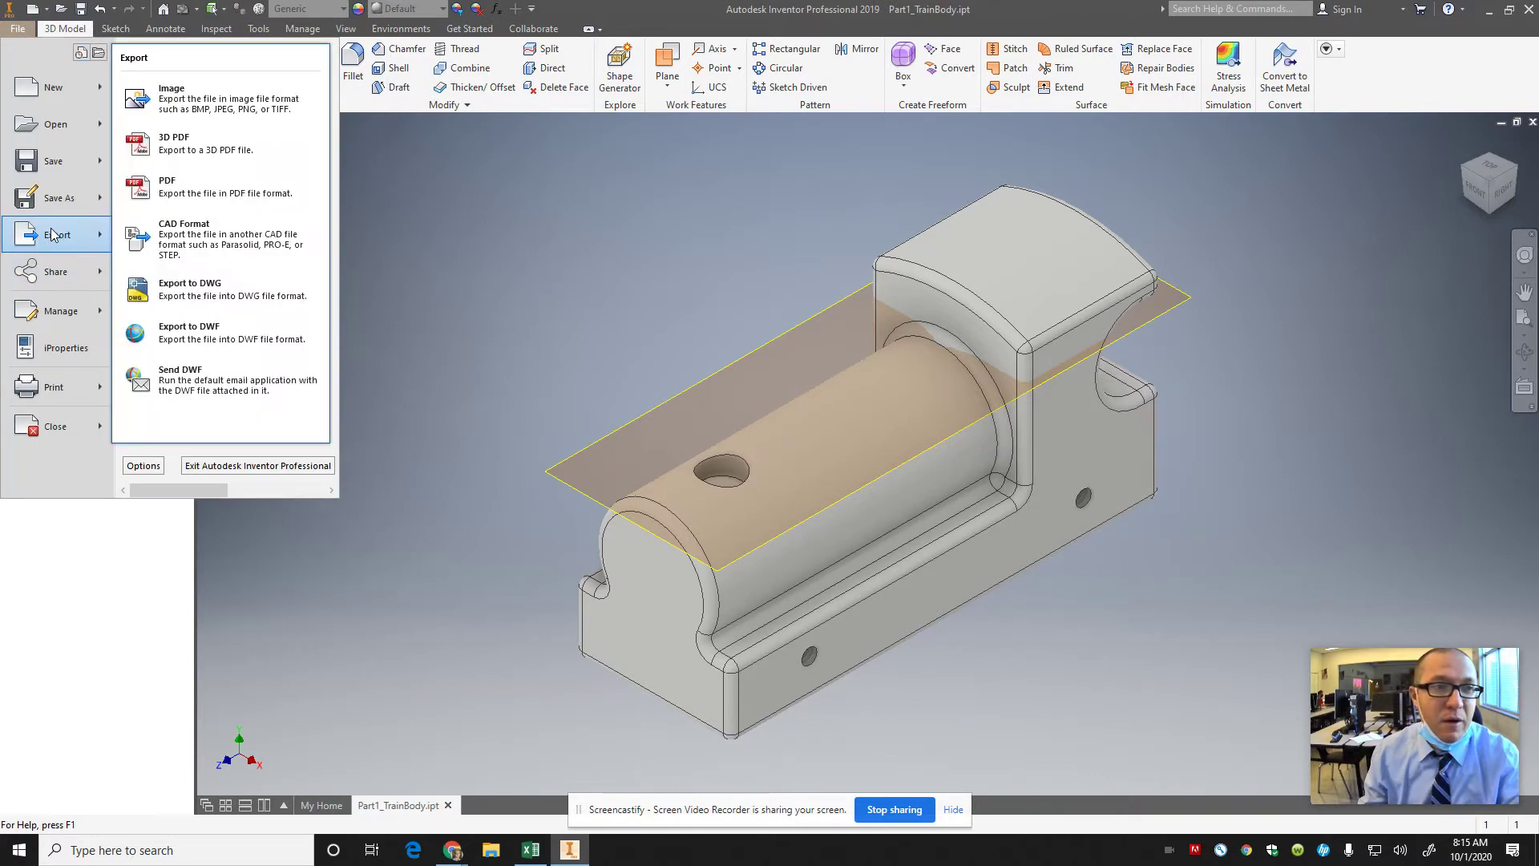
- Start a CAD Format export and set the file type to STL Files (*.stl) as Part1_TrainBody.stl
left_click(255, 260)
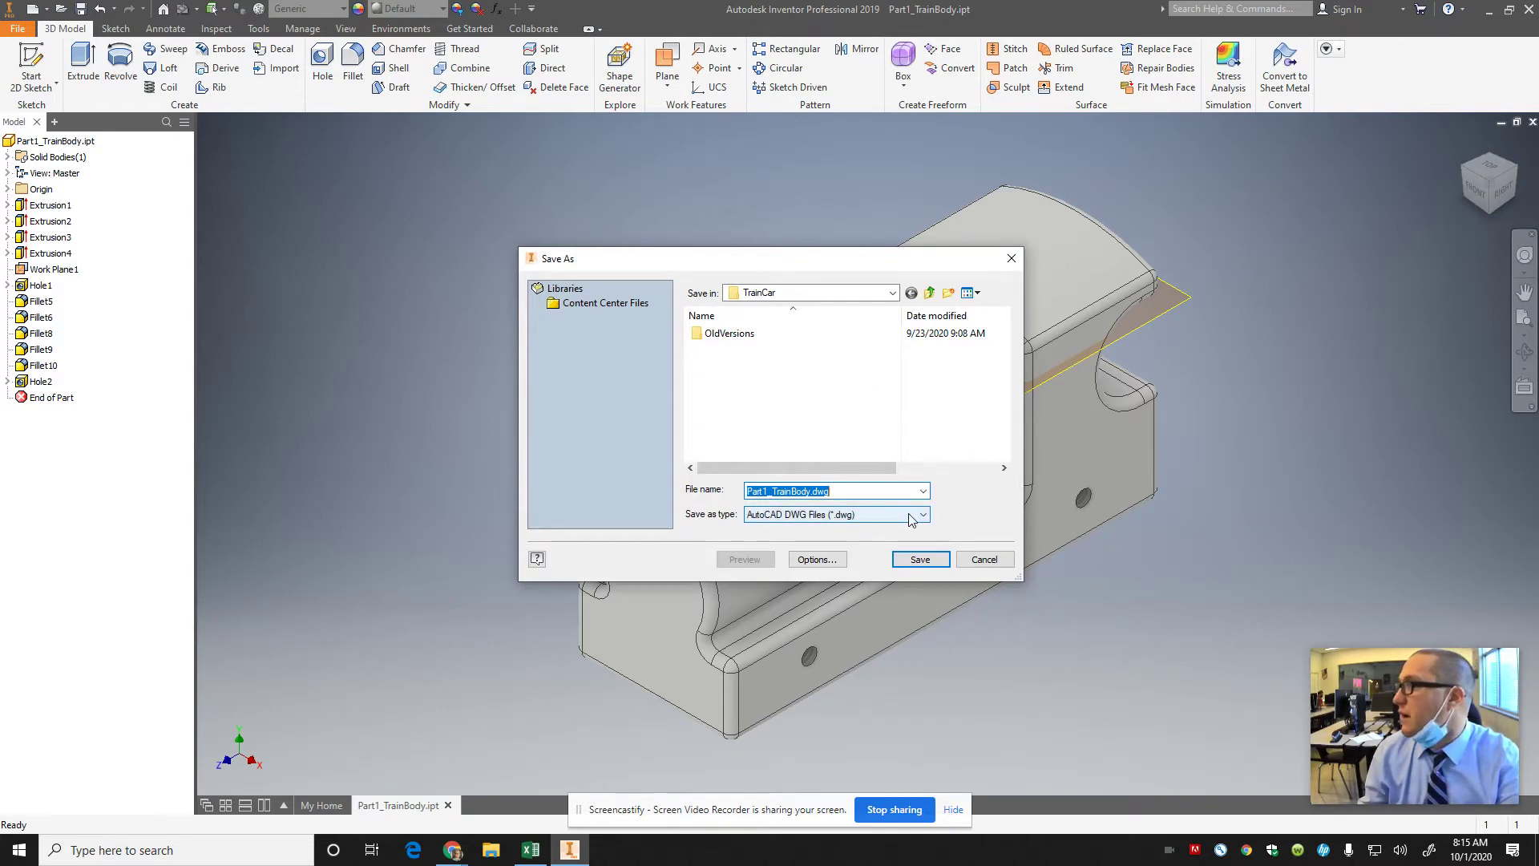
left_click(909, 517)
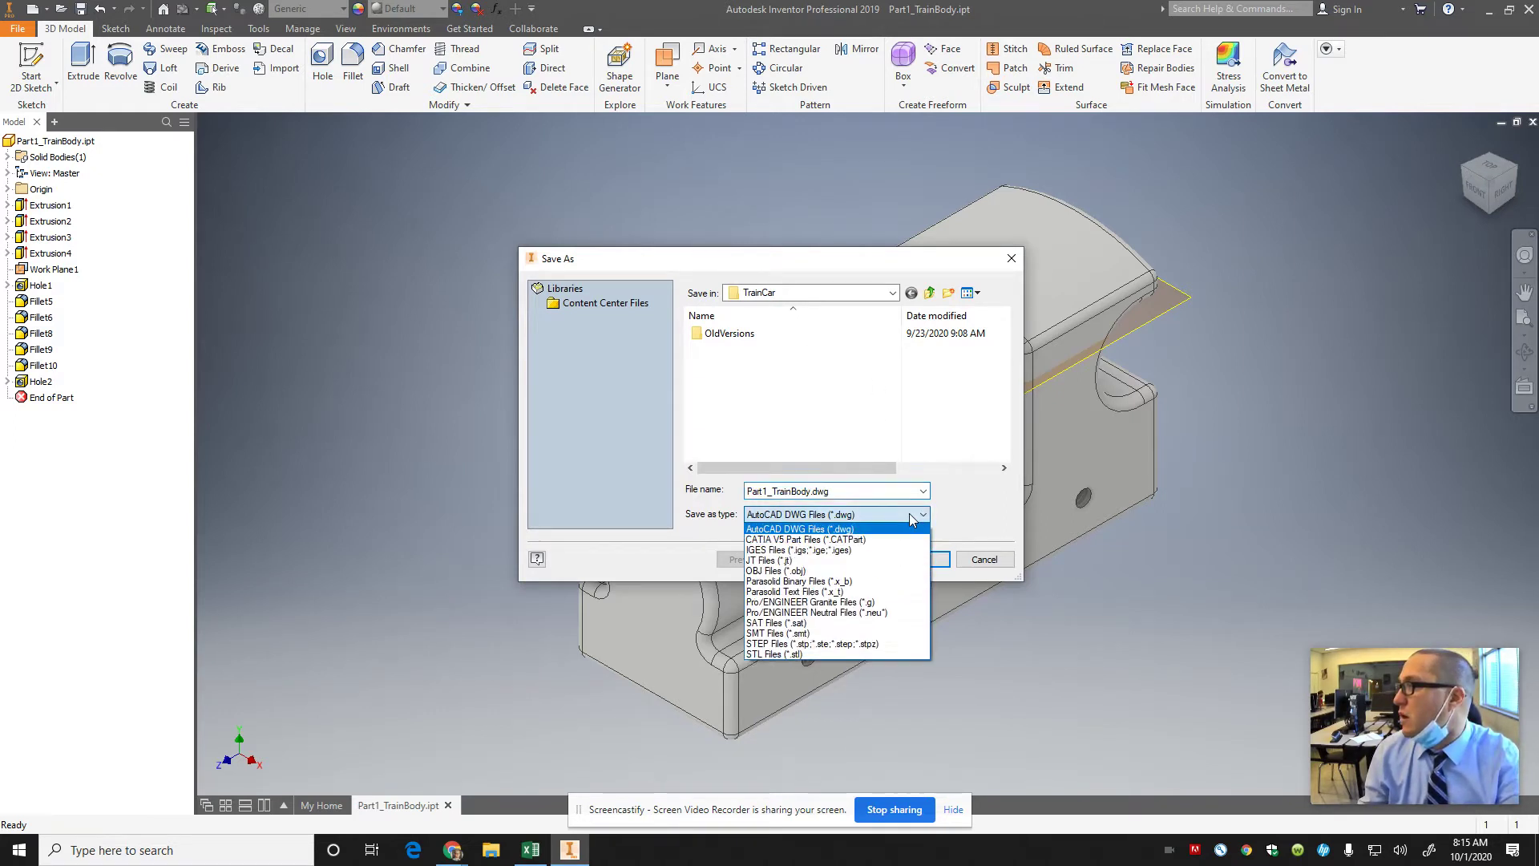
left_click(786, 653)
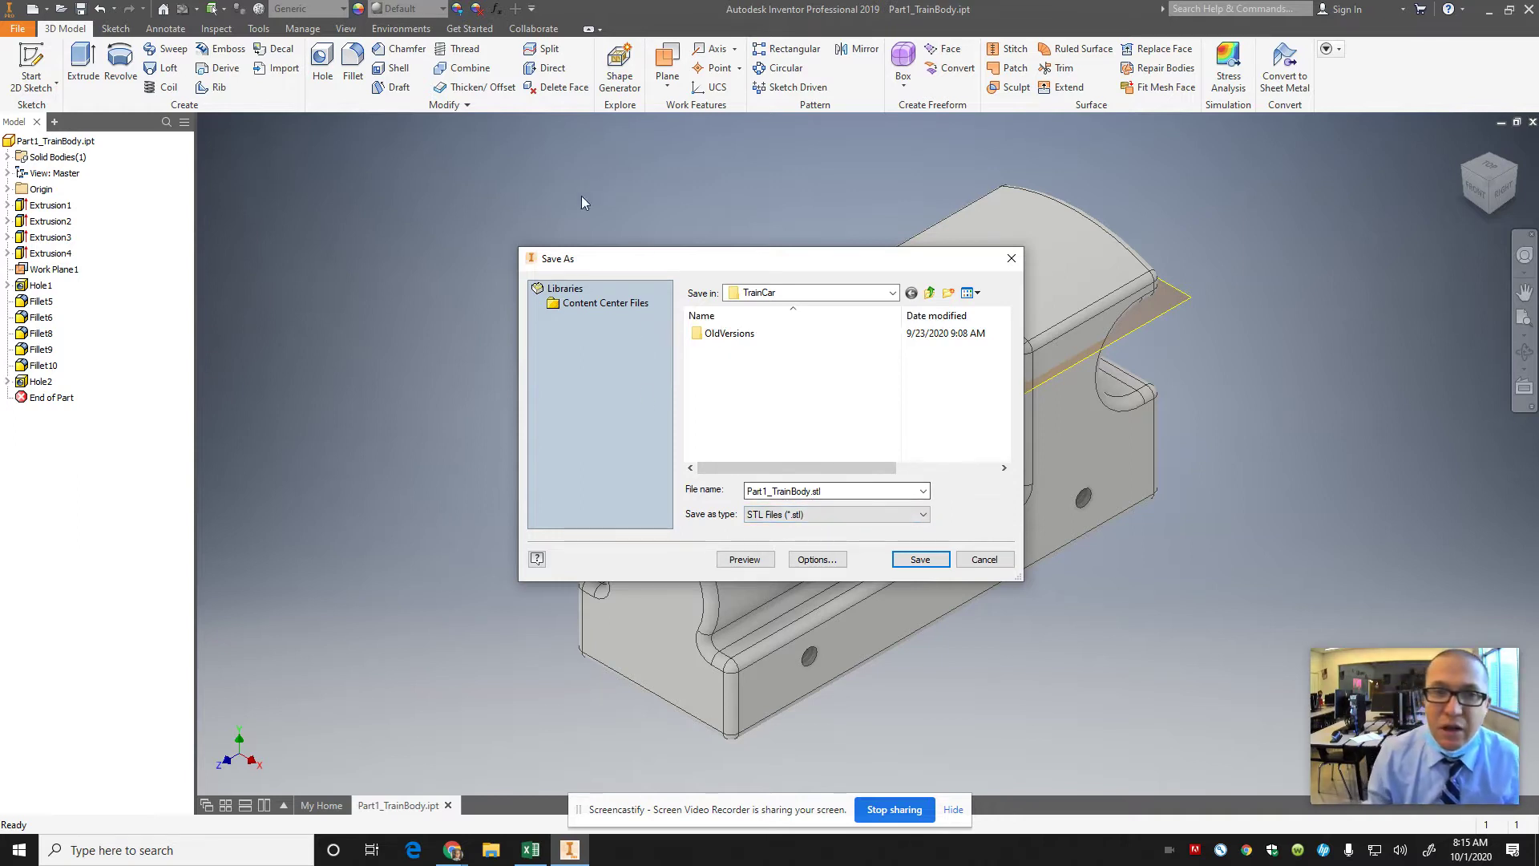
- Set the STL export options to High resolution and millimeter units
left_click(817, 559)
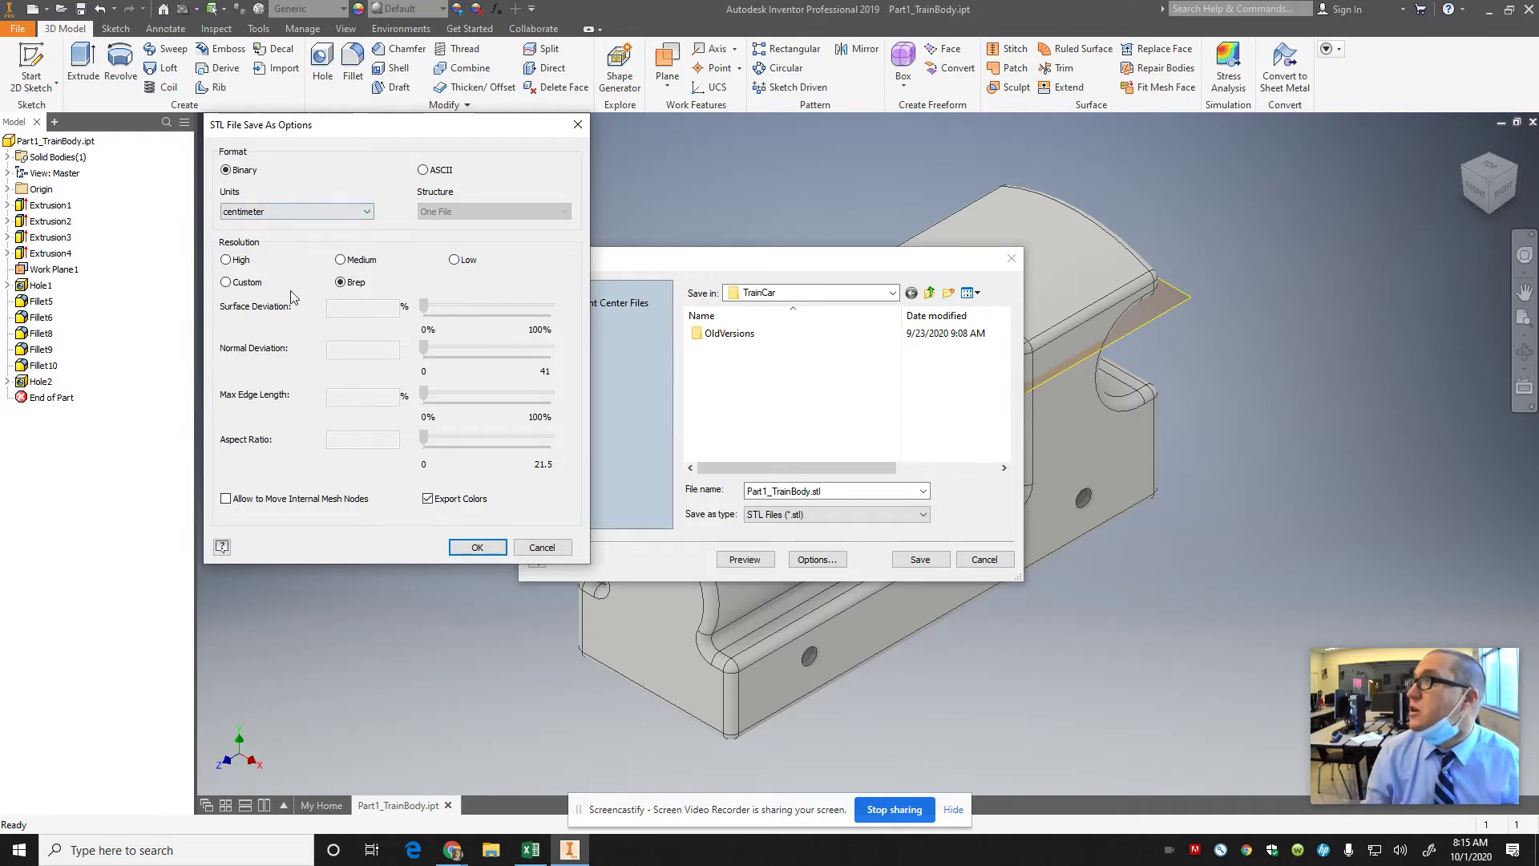
left_click(226, 261)
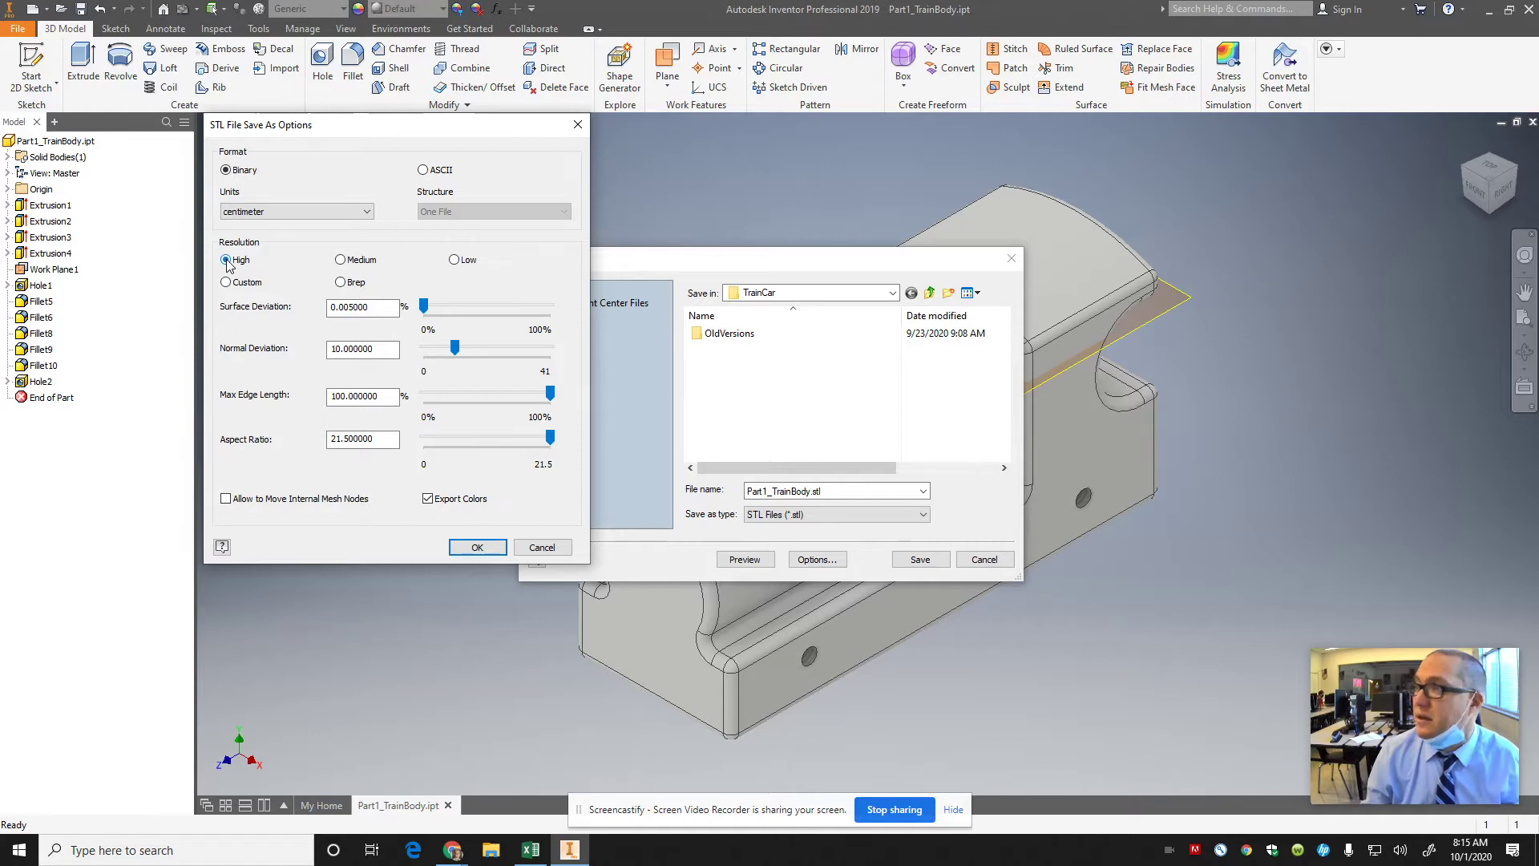
left_click(240, 212)
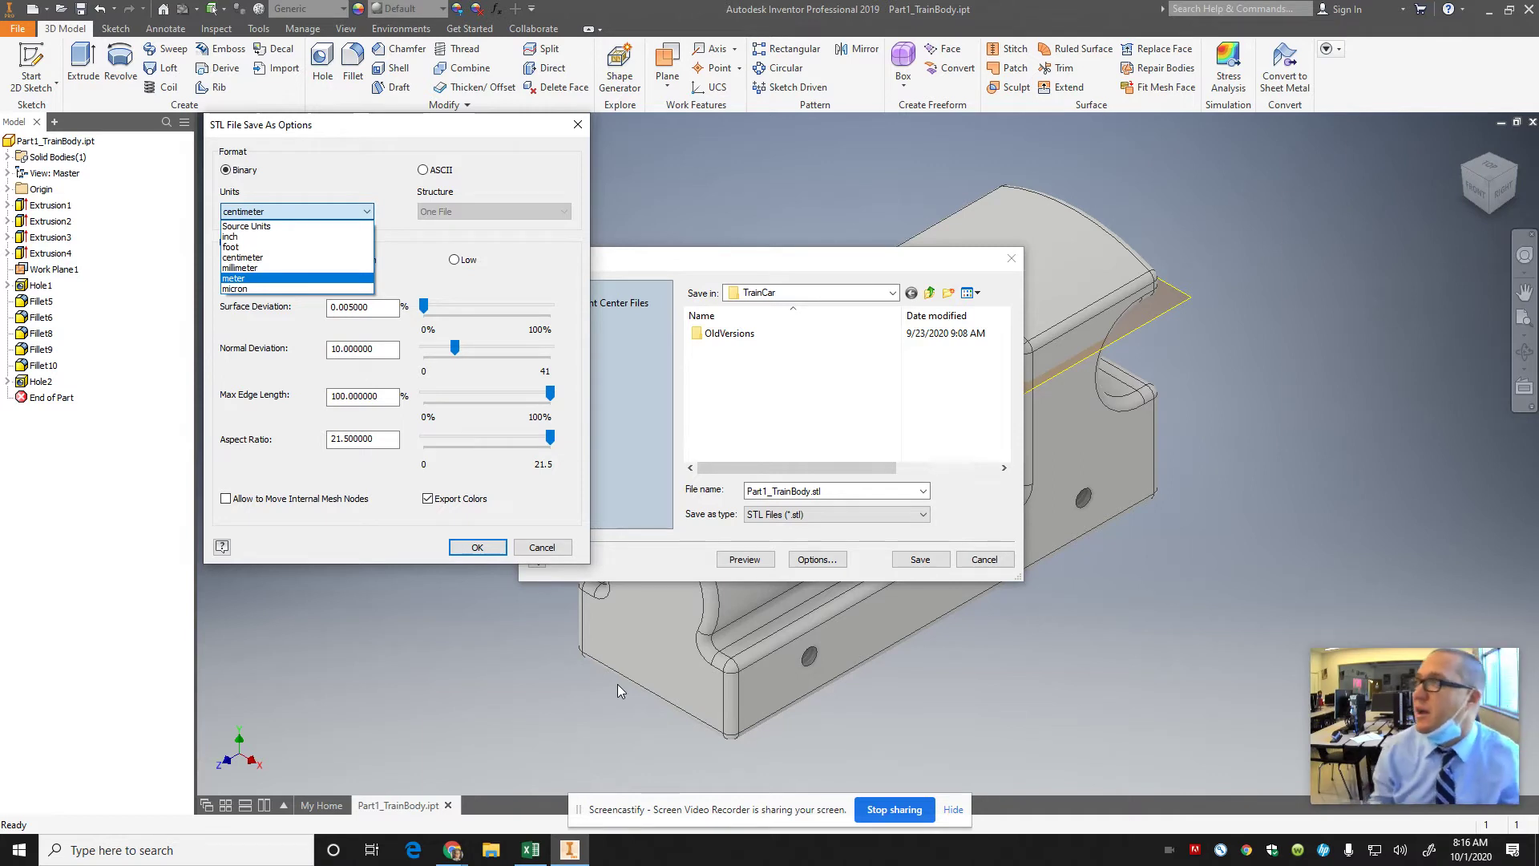
left_click(256, 269)
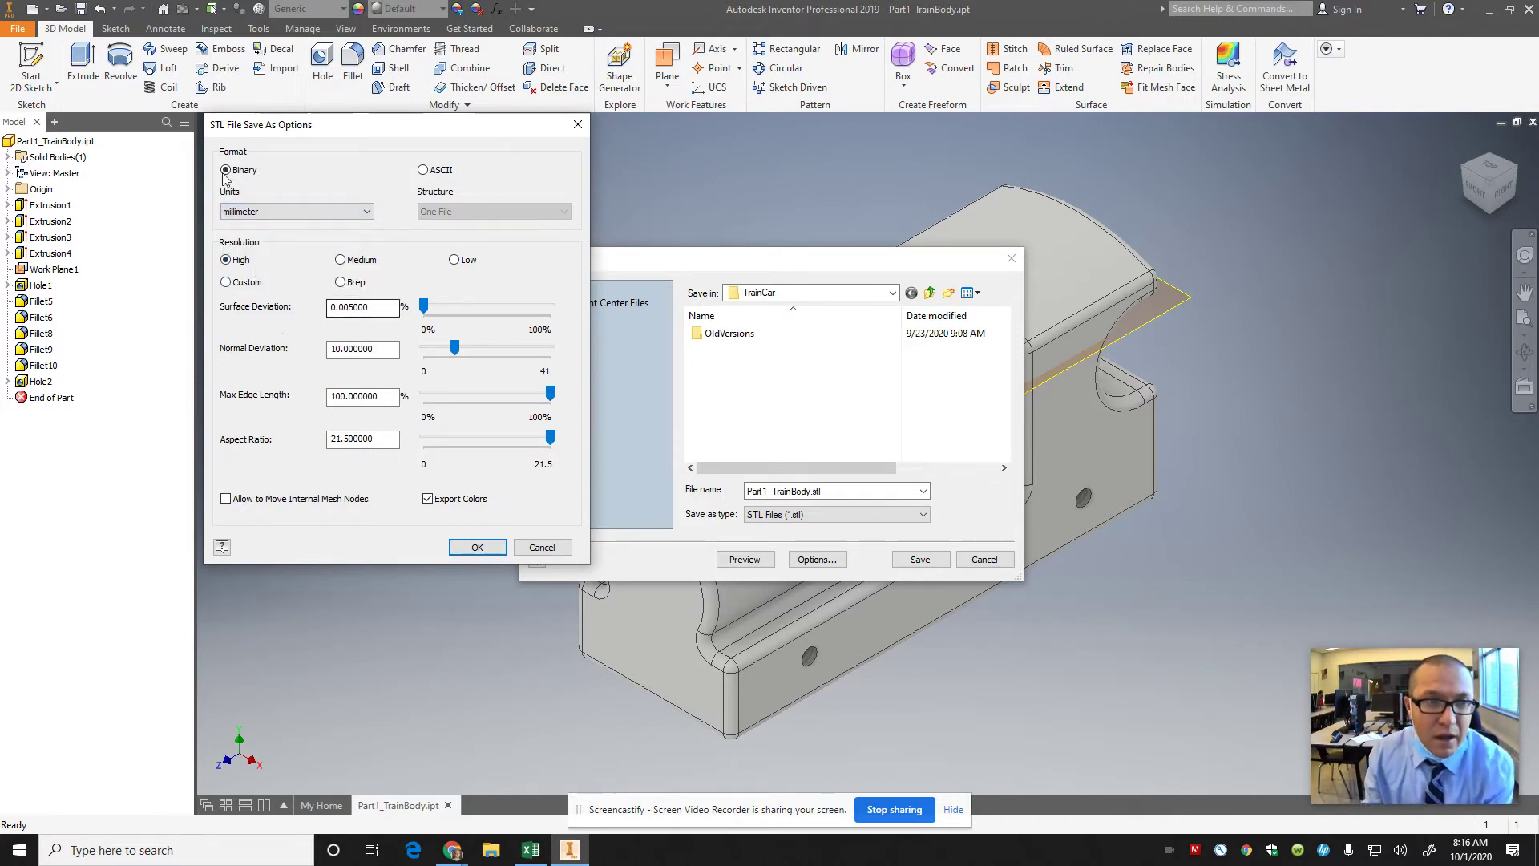
- Accept the STL options and save Part1_TrainBody.stl into the TrainCar folder
left_click(486, 546)
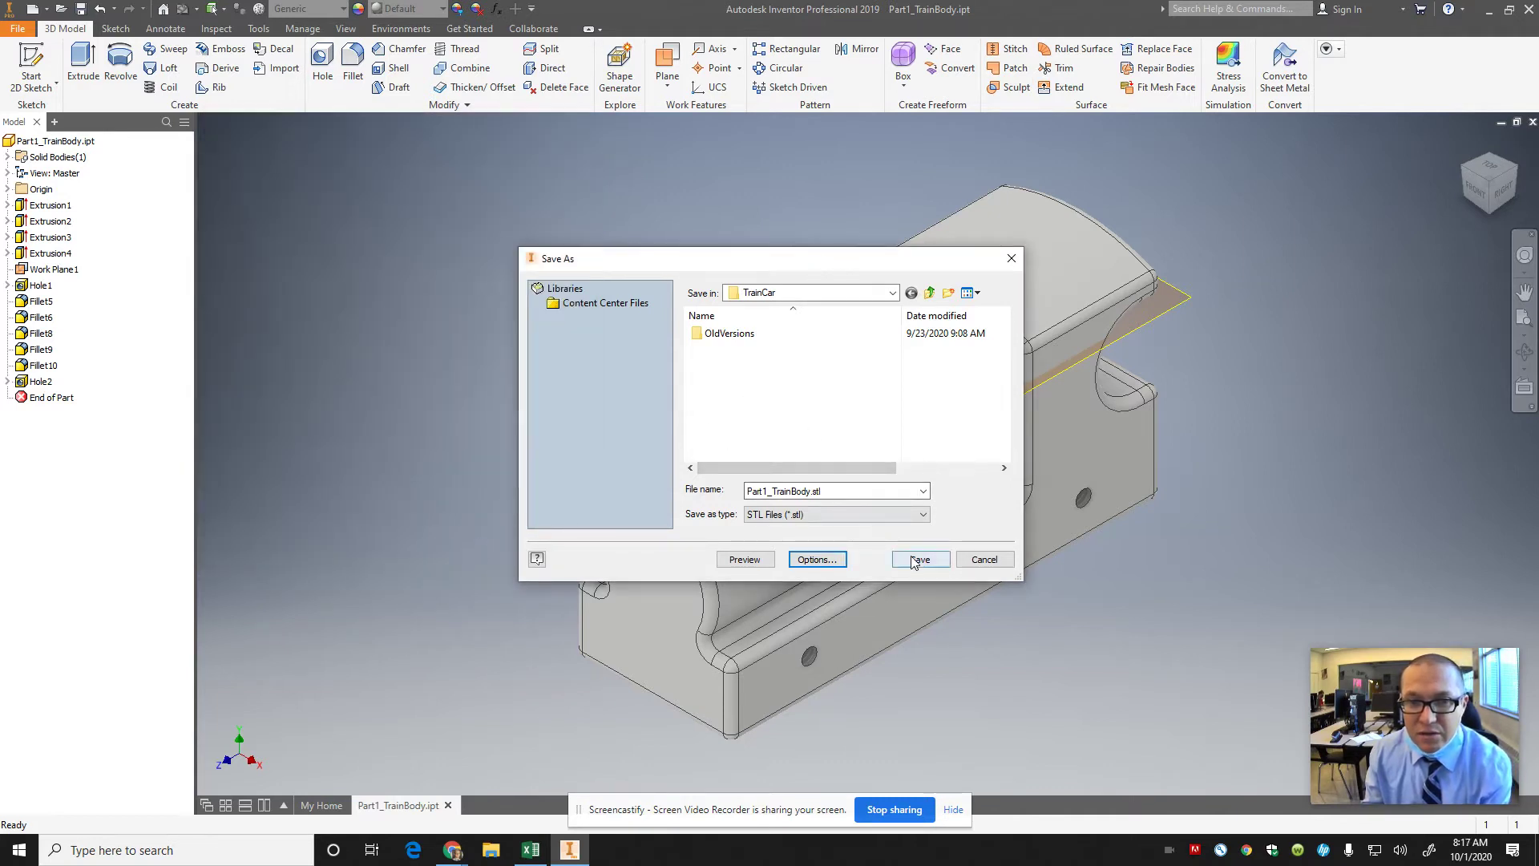
left_click(805, 294)
left_click(804, 294)
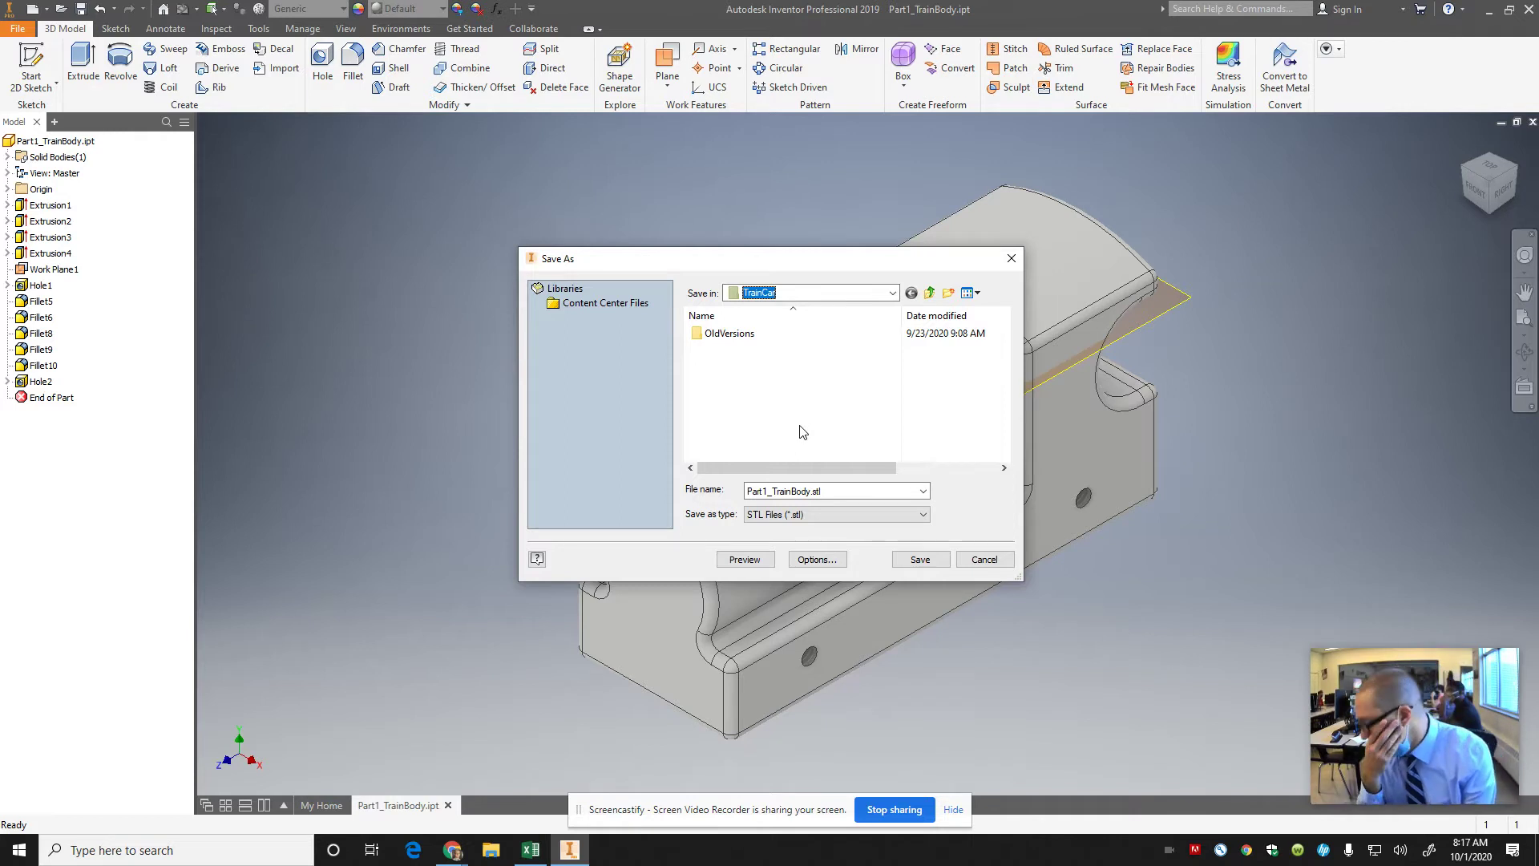
left_click(919, 560)
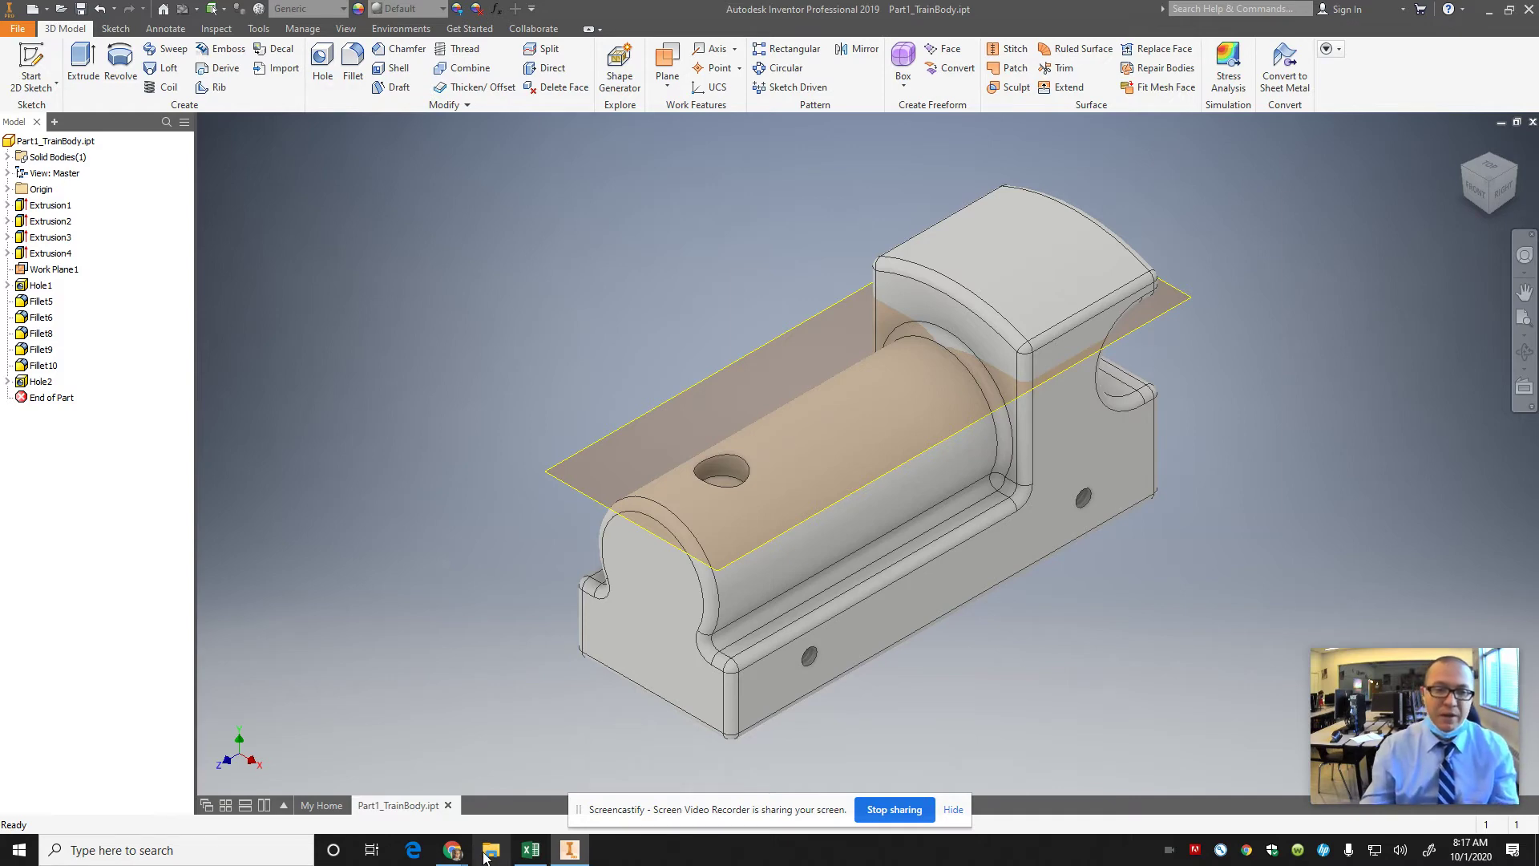
- In File Explorer, open the studentshare (\\dc01) (T:) drive from This PC
left_click(489, 851)
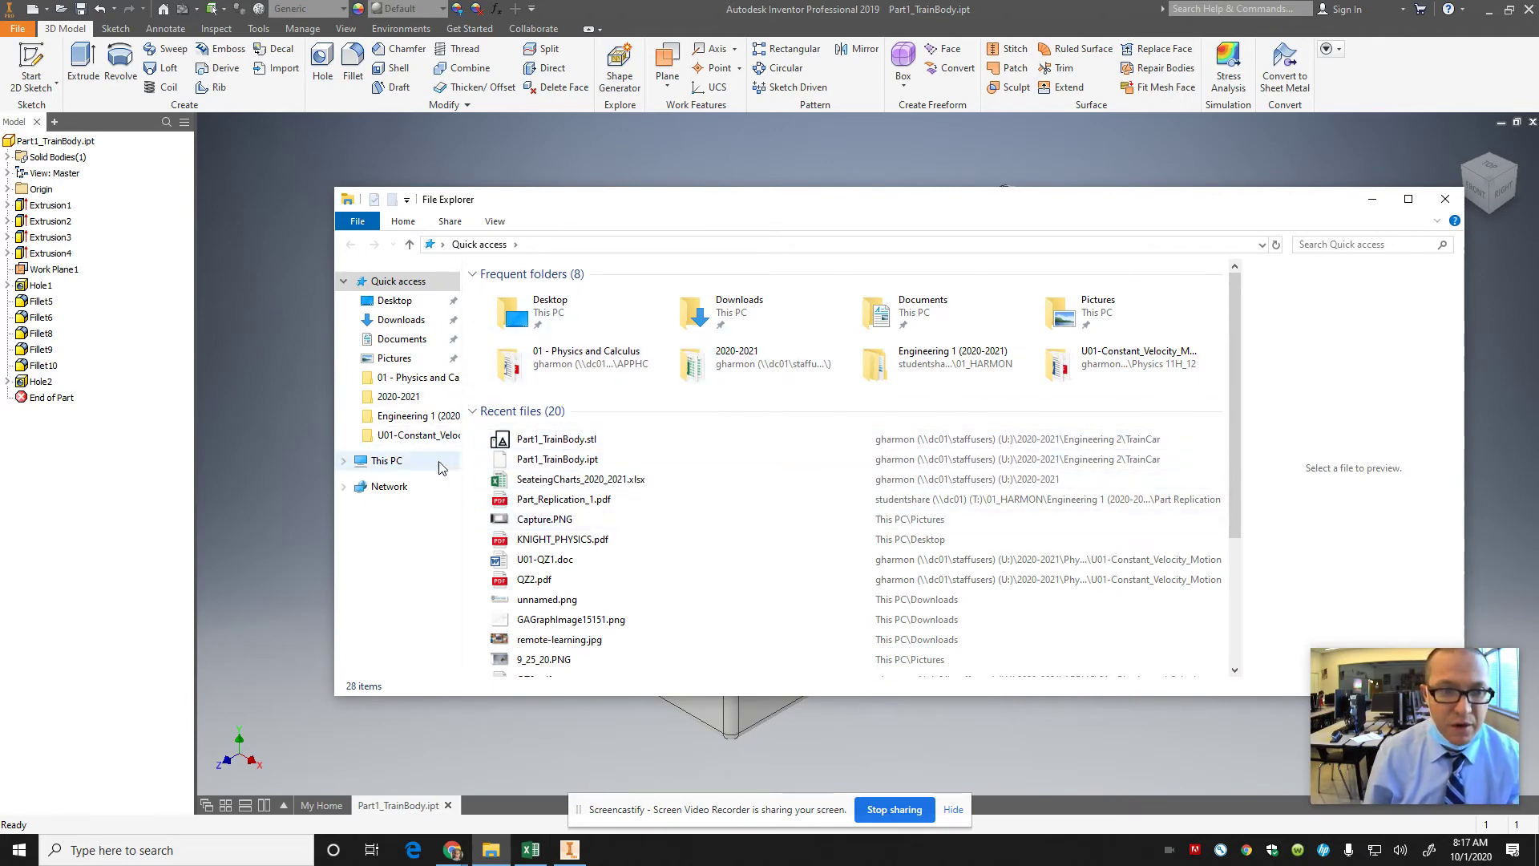
left_click(415, 463)
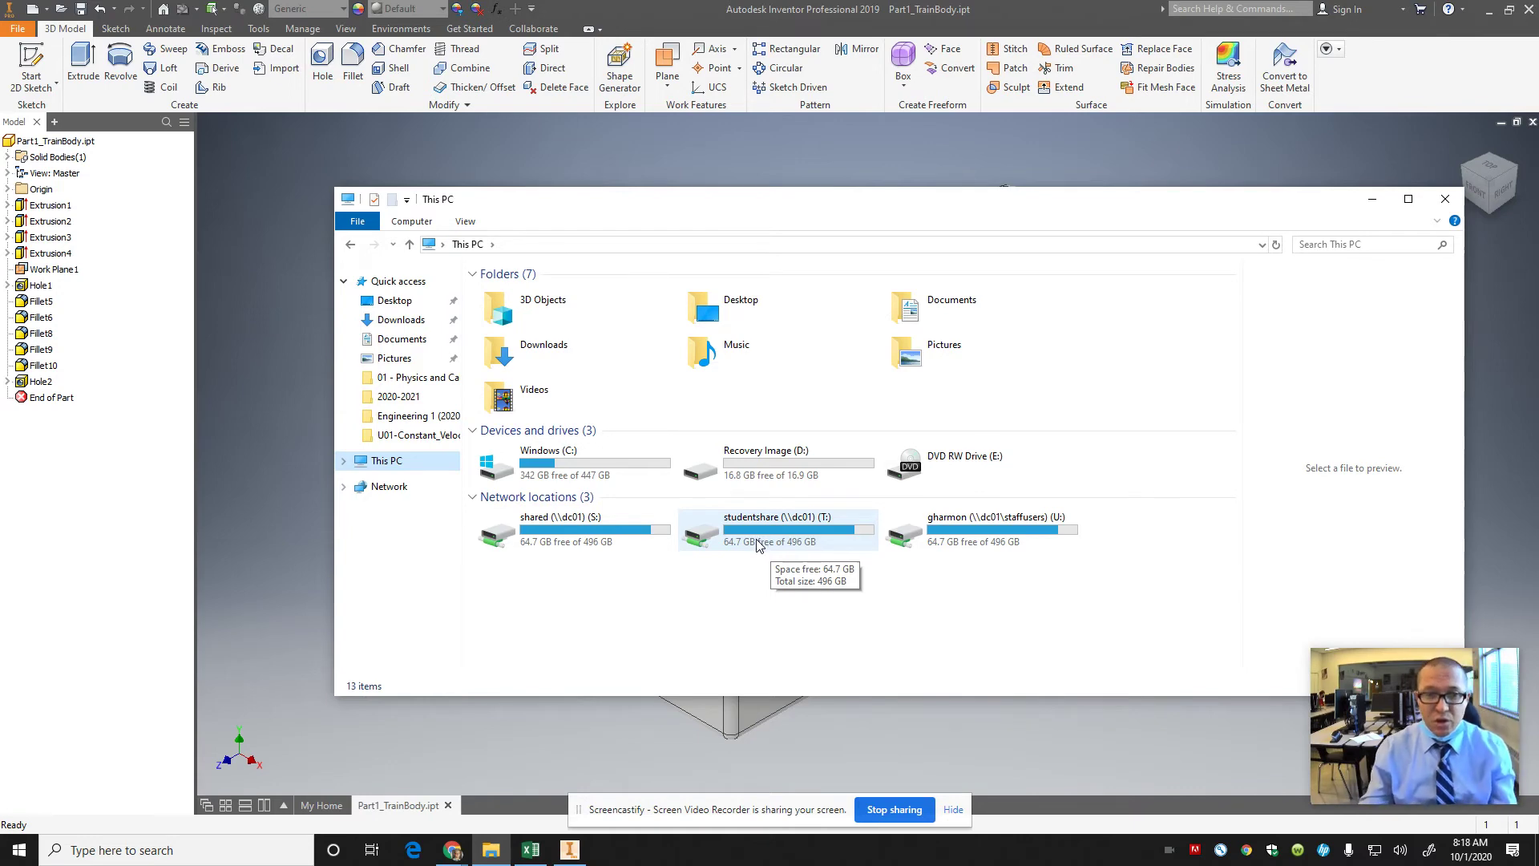
double_click(758, 545)
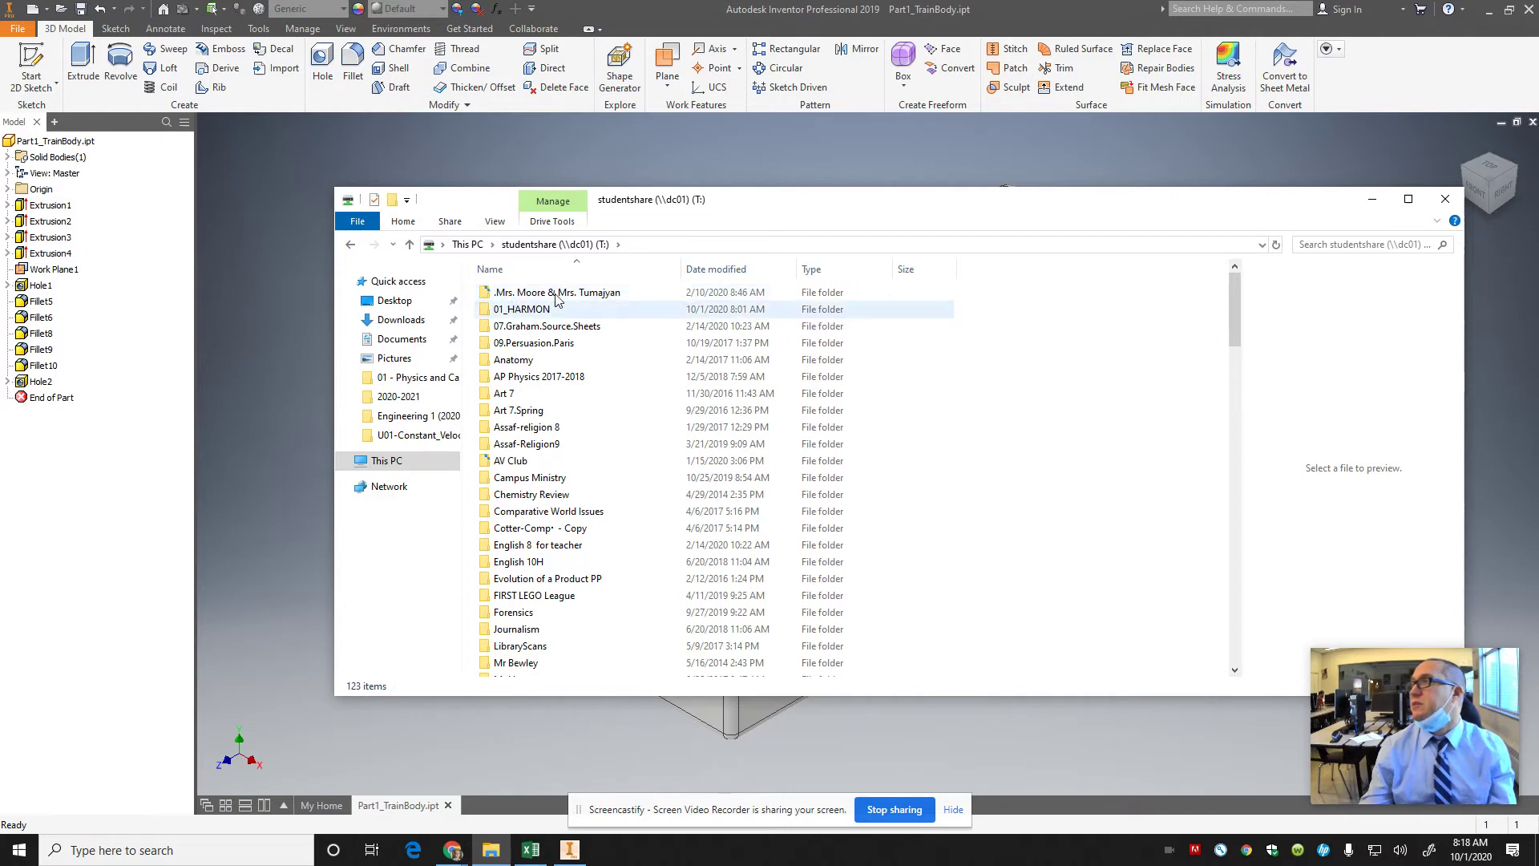
- Open 01_HARMON > Engineering 1 (2020-2021) and look over its subfolders
double_click(501, 309)
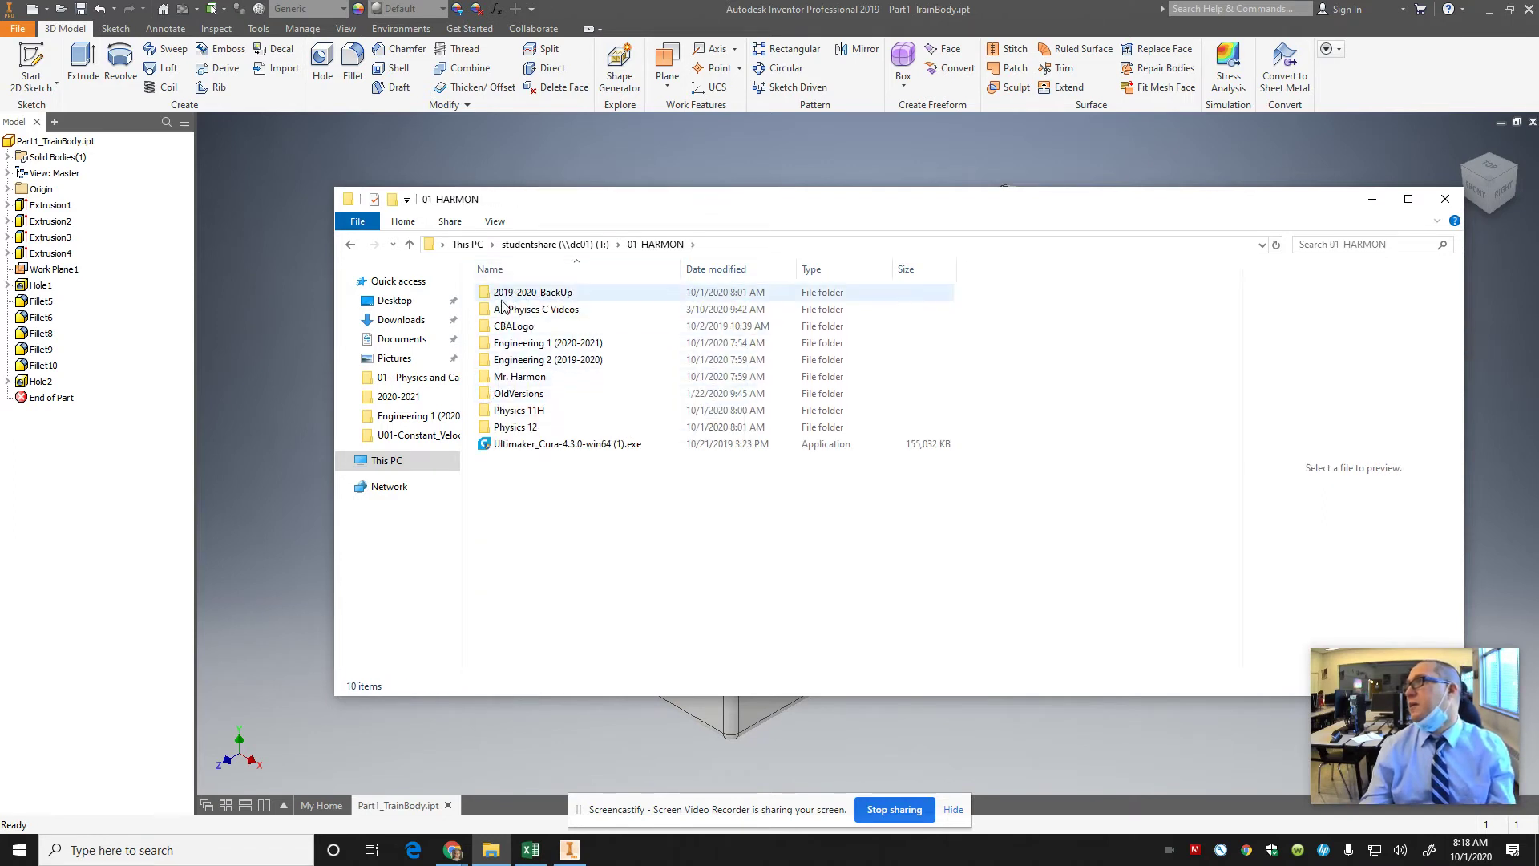
double_click(509, 344)
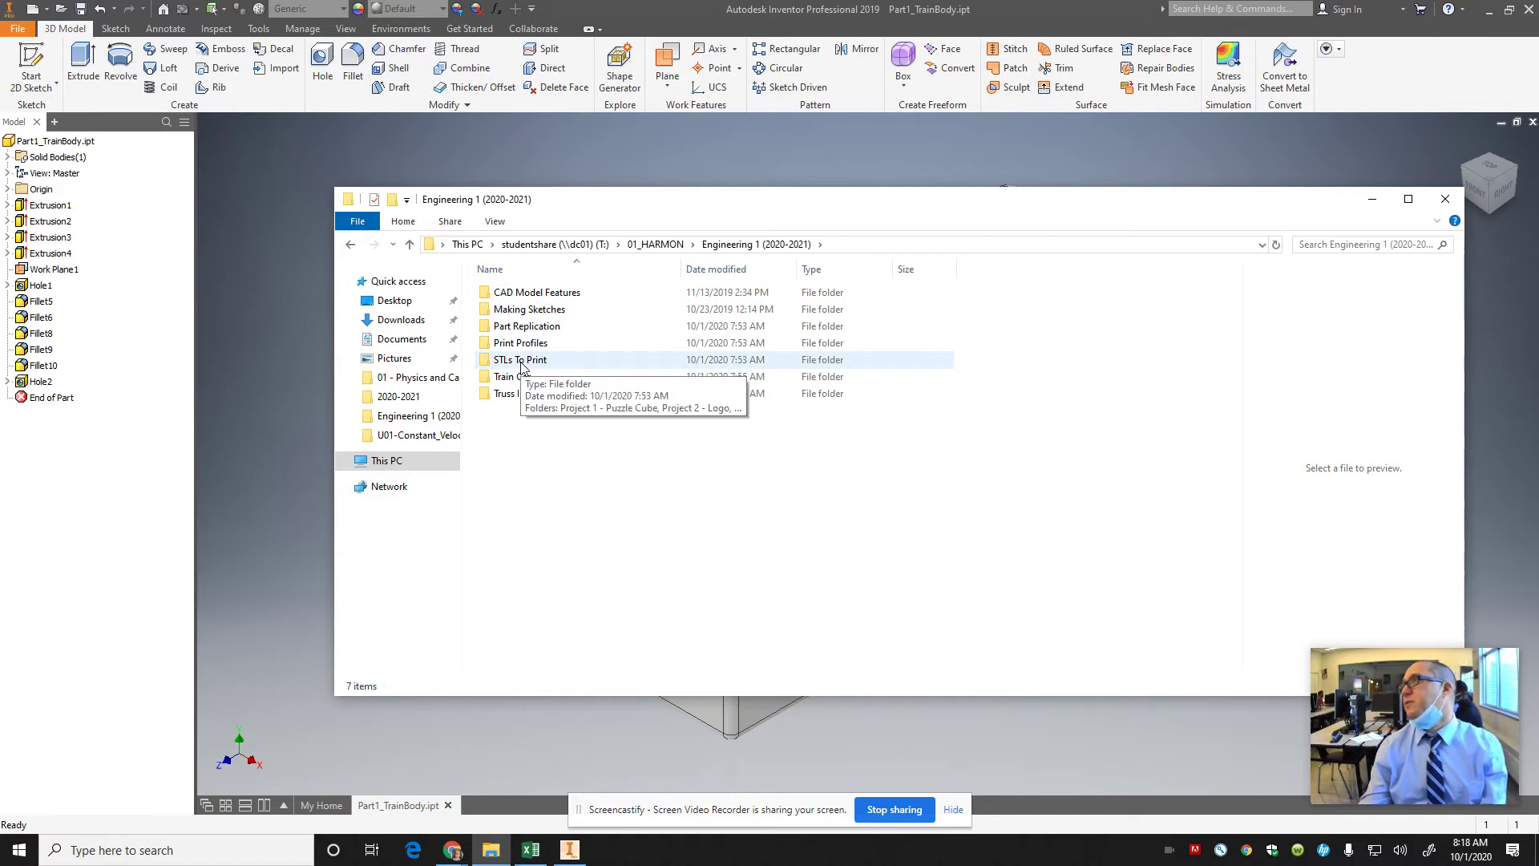
left_click(529, 292)
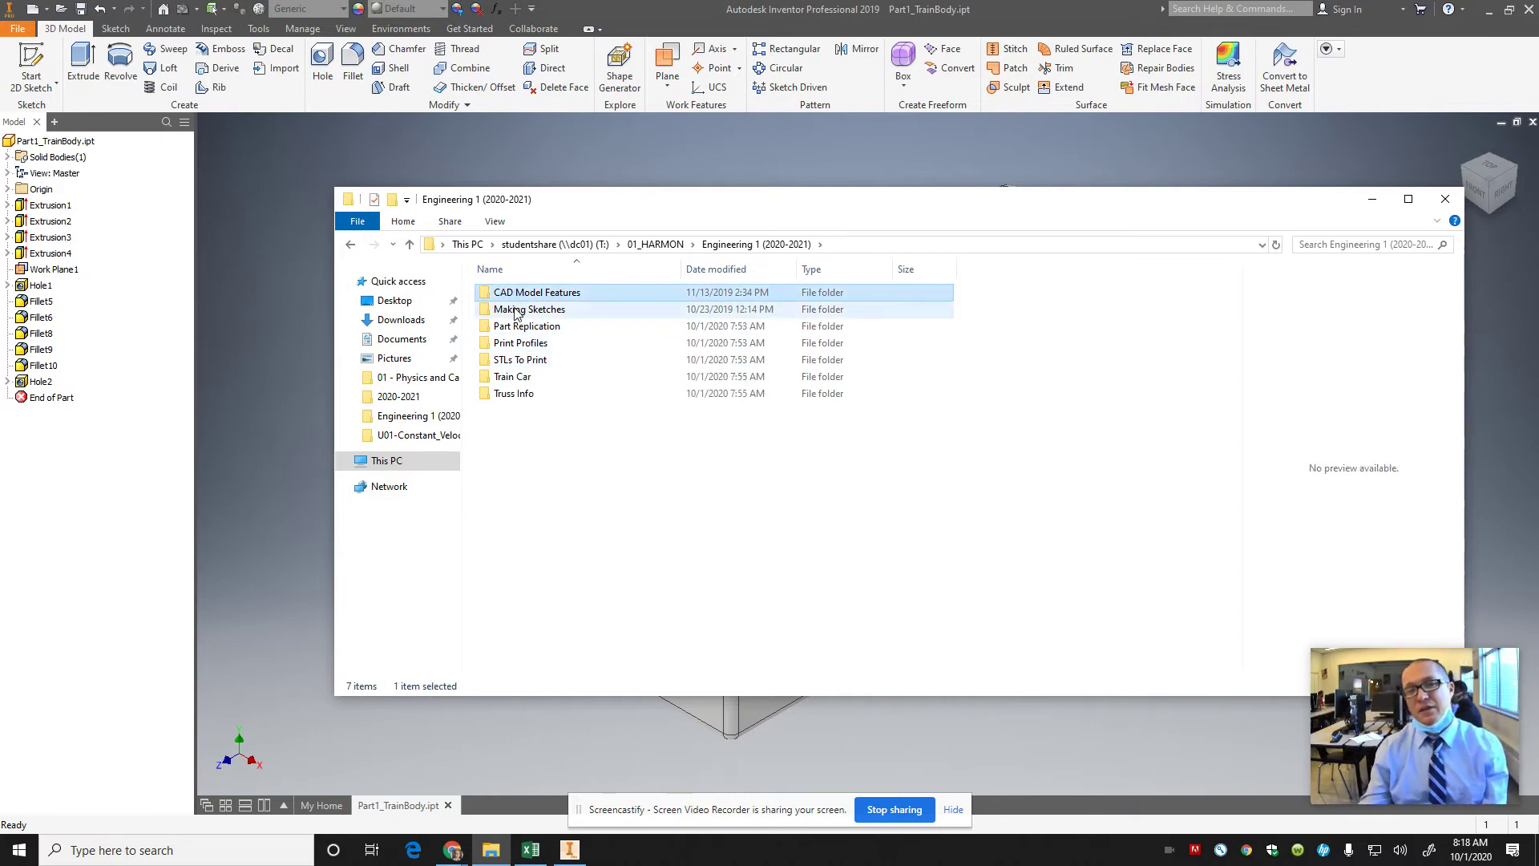
left_click(525, 309)
left_click(514, 331)
left_click(515, 346)
left_click(514, 360)
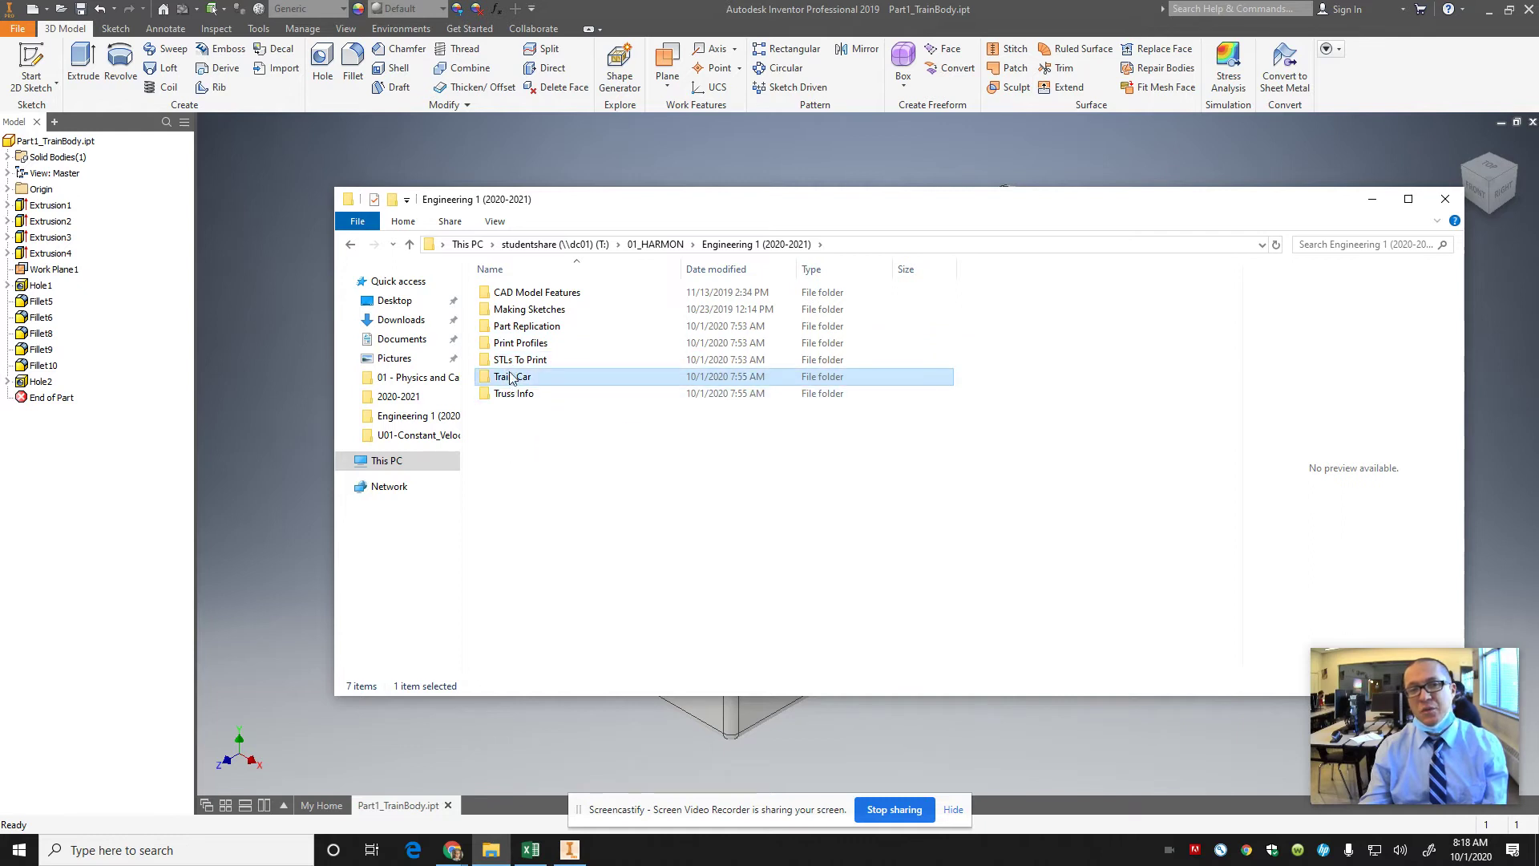
- Look inside the Print Profiles folder, then return to Engineering 1 (2020-2021)
left_click(513, 343)
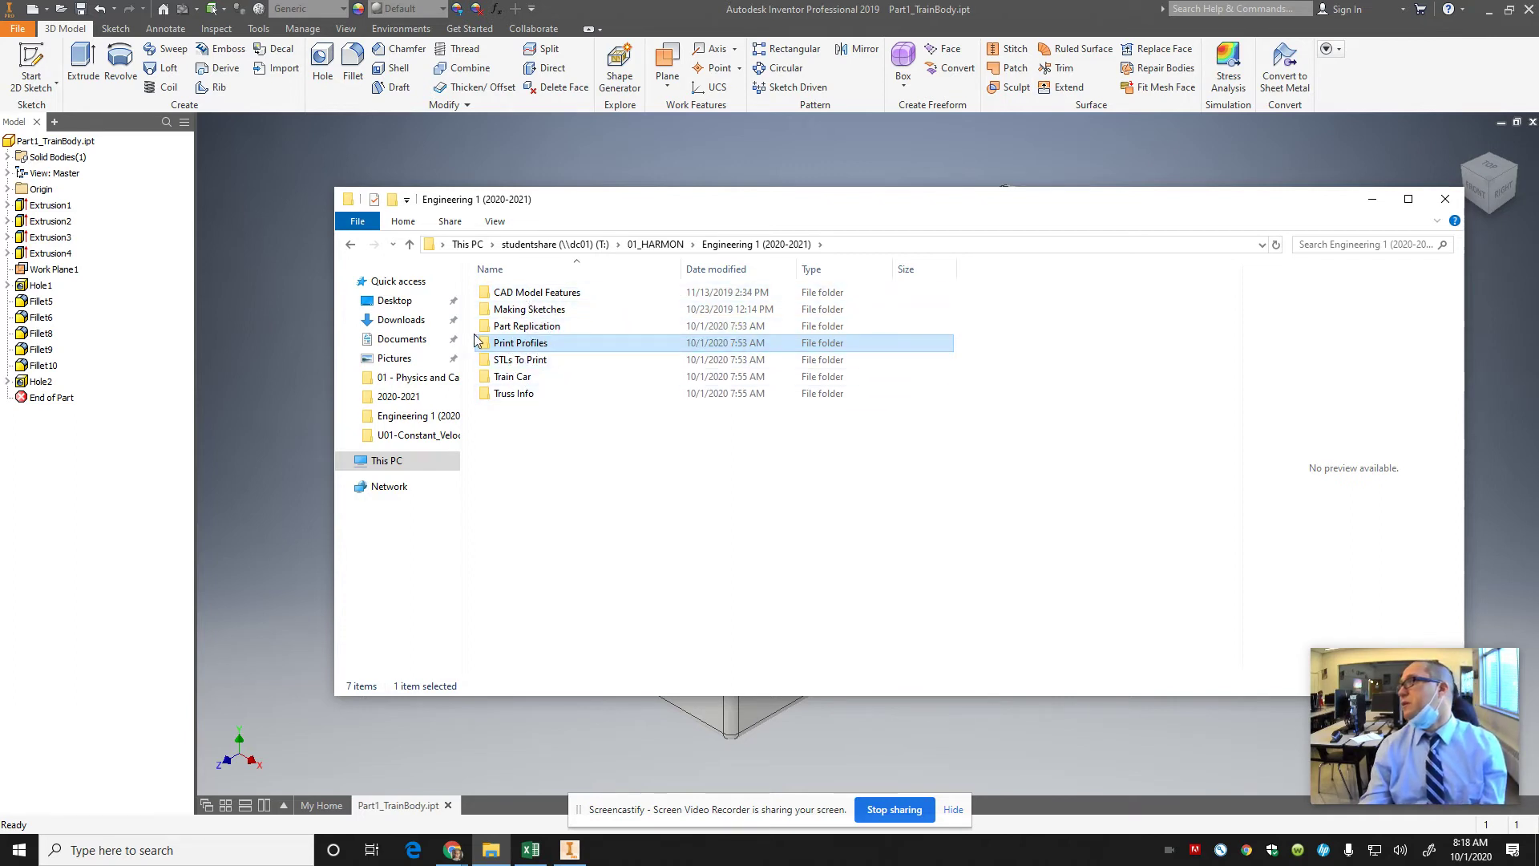
double_click(541, 348)
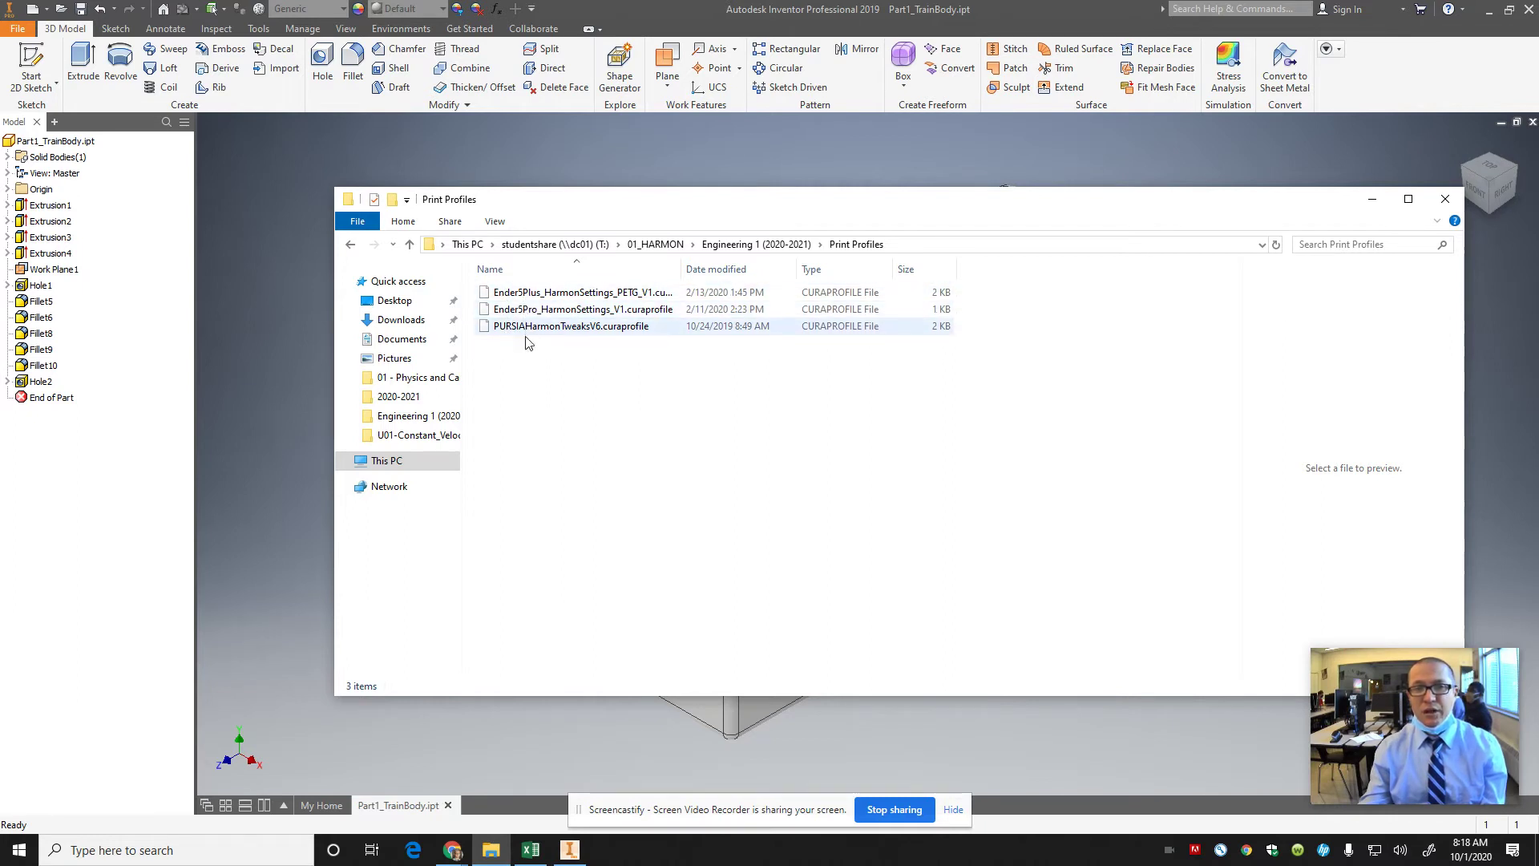
left_click(349, 245)
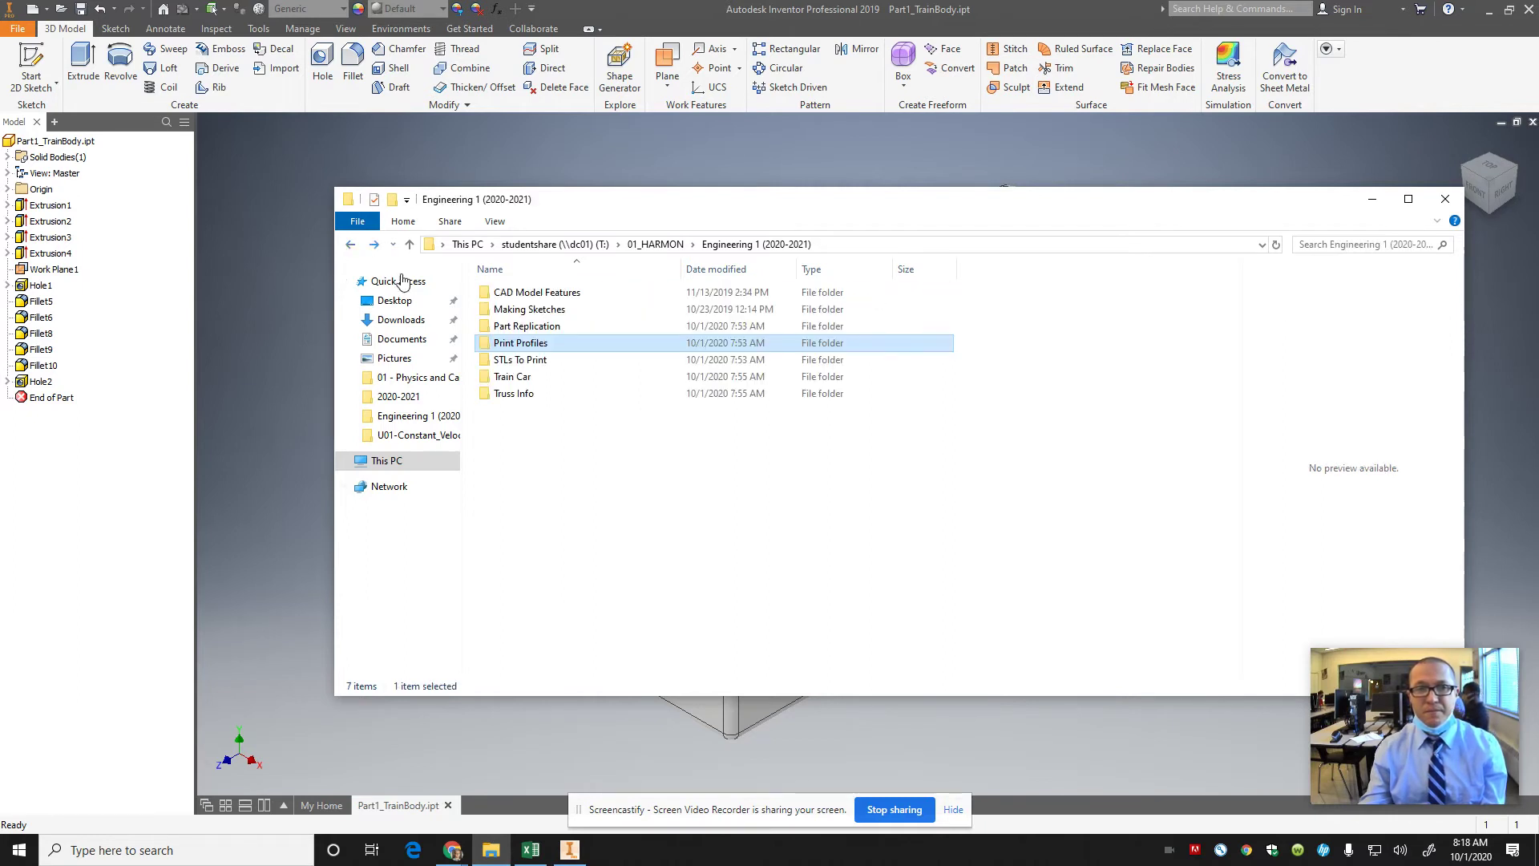
- Open STLs To Print > Project 2 - Logo and shrink the window so the model shows beside it
double_click(519, 360)
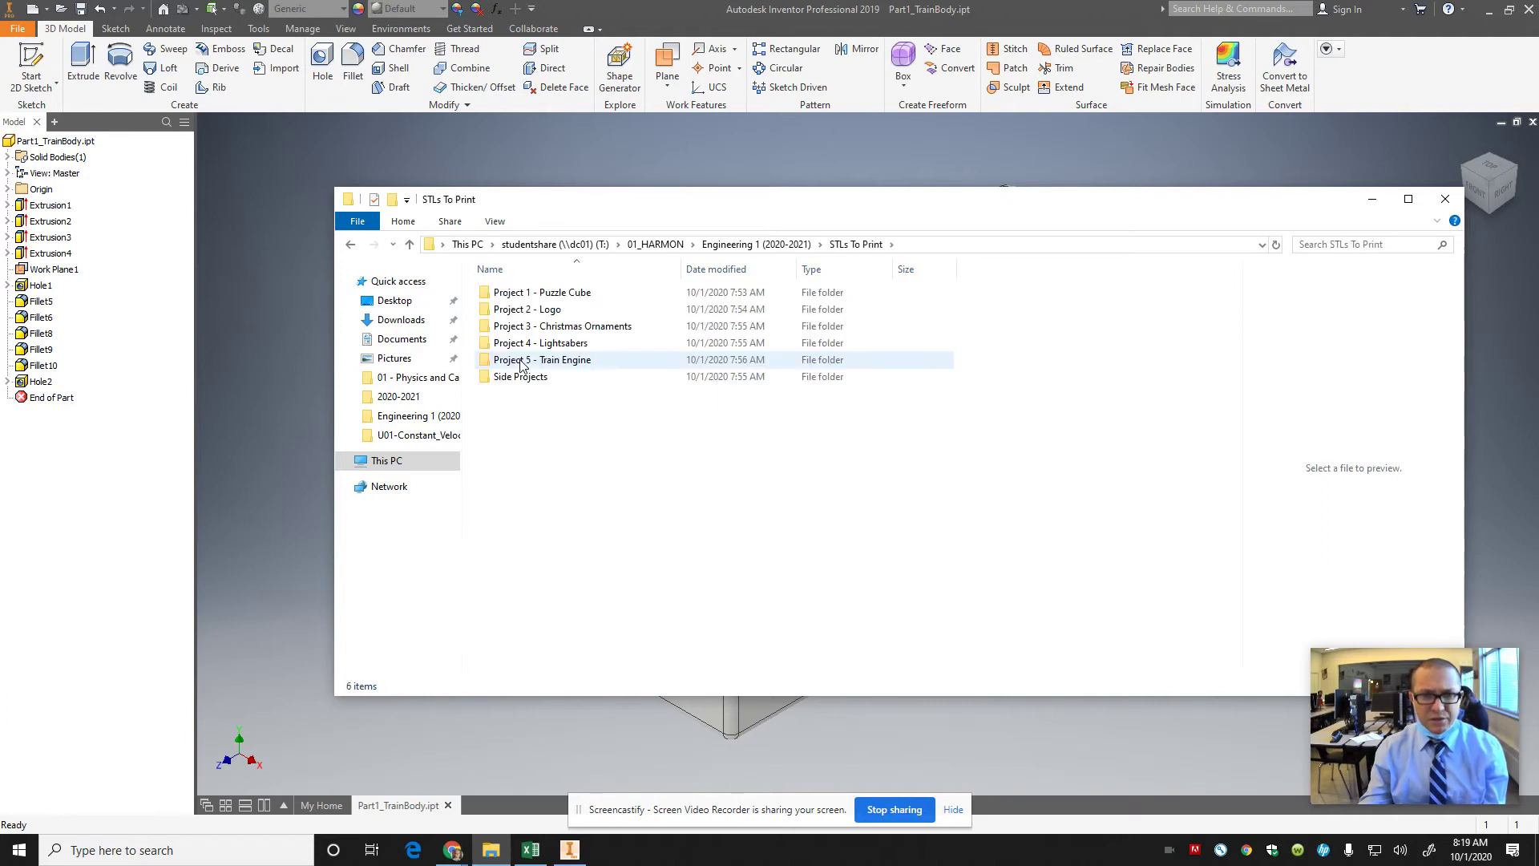
double_click(537, 312)
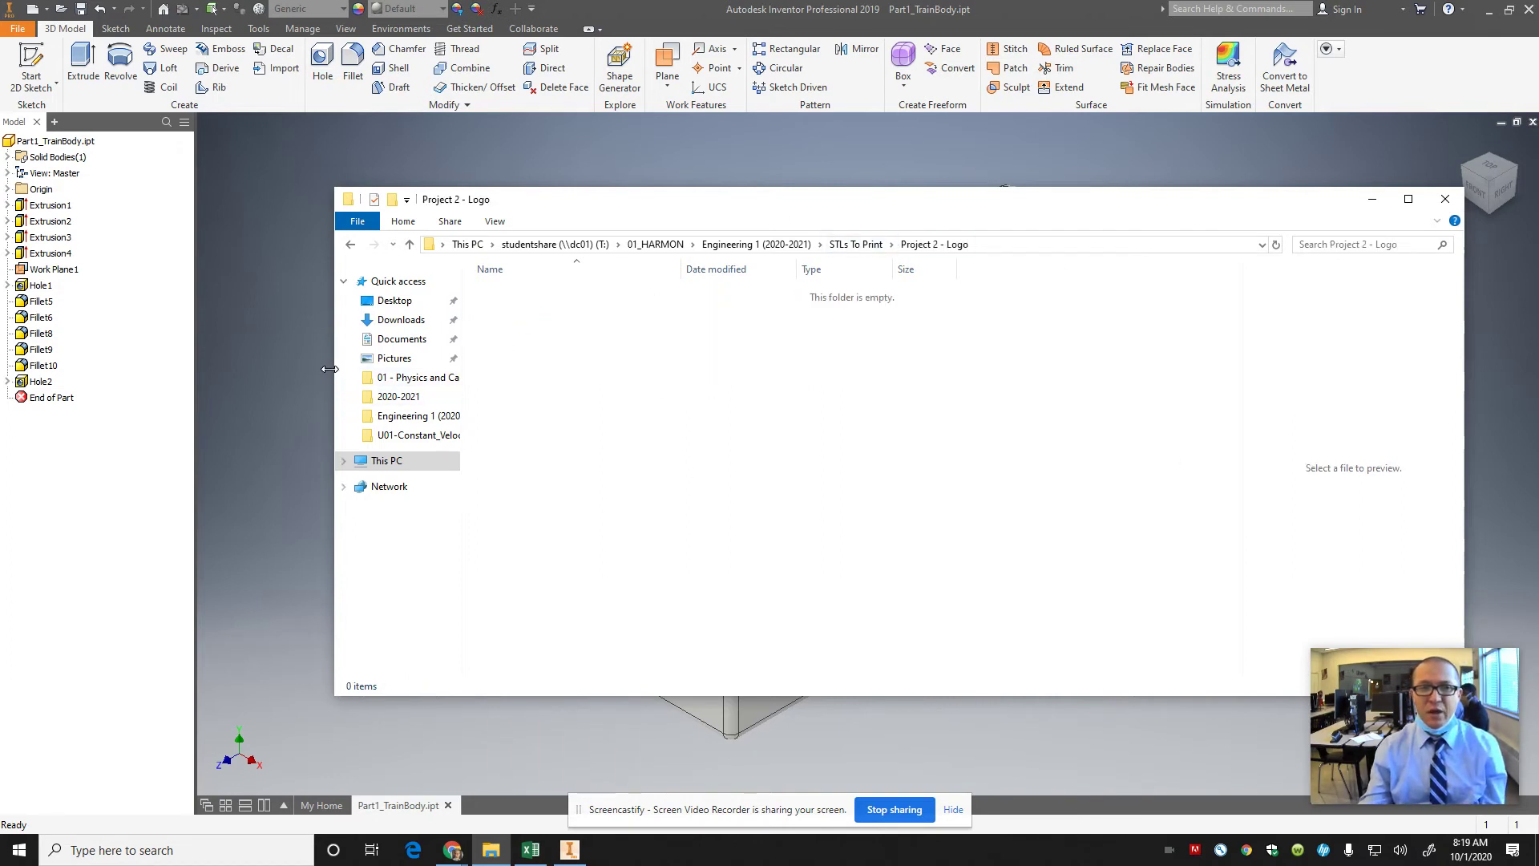
left_click_drag(329, 368, 731, 368)
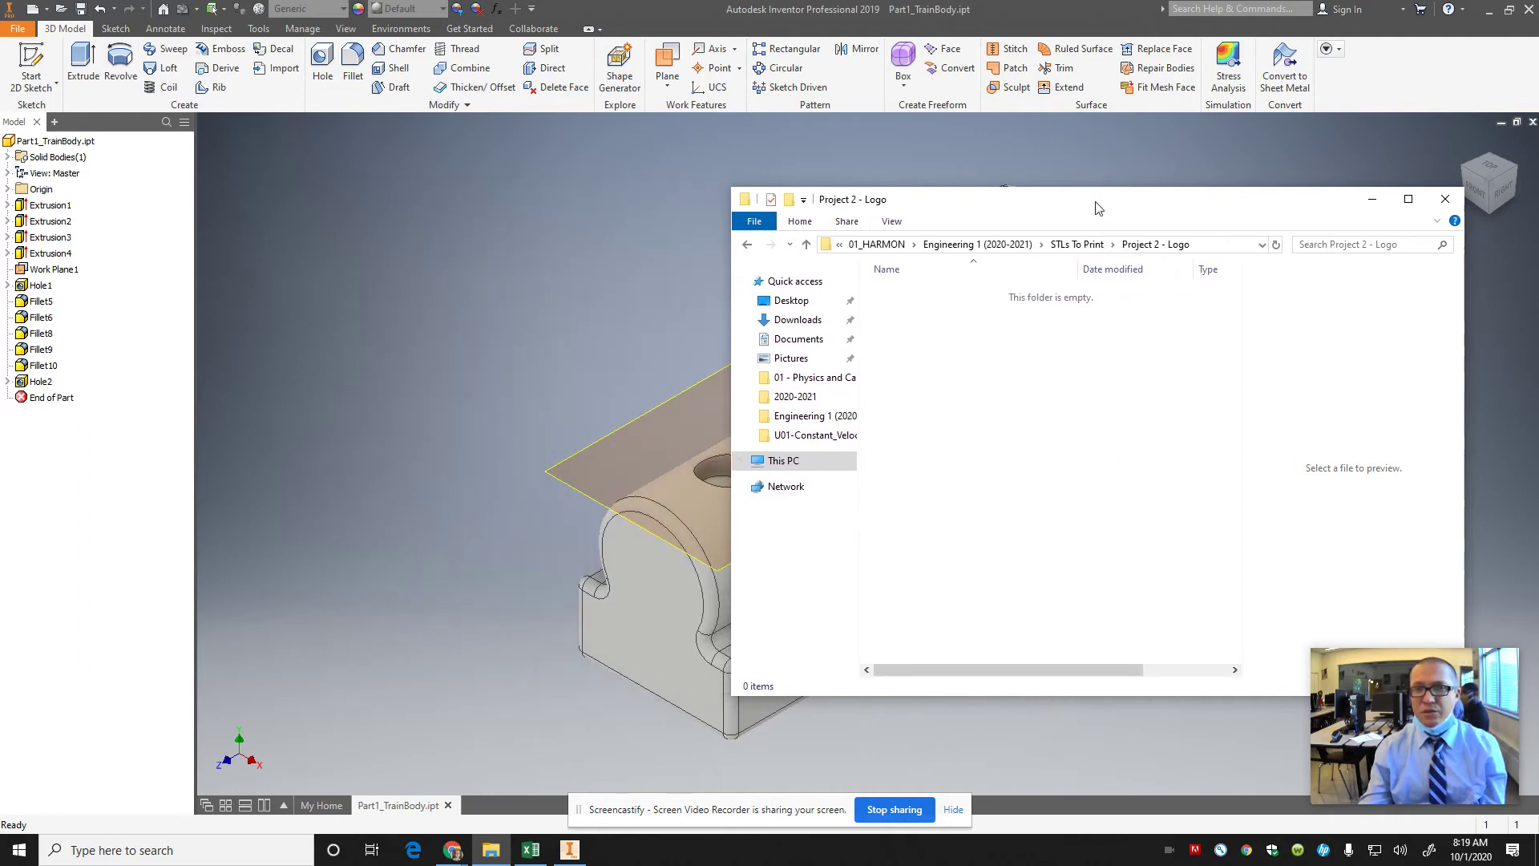
left_click_drag(1071, 192, 629, 148)
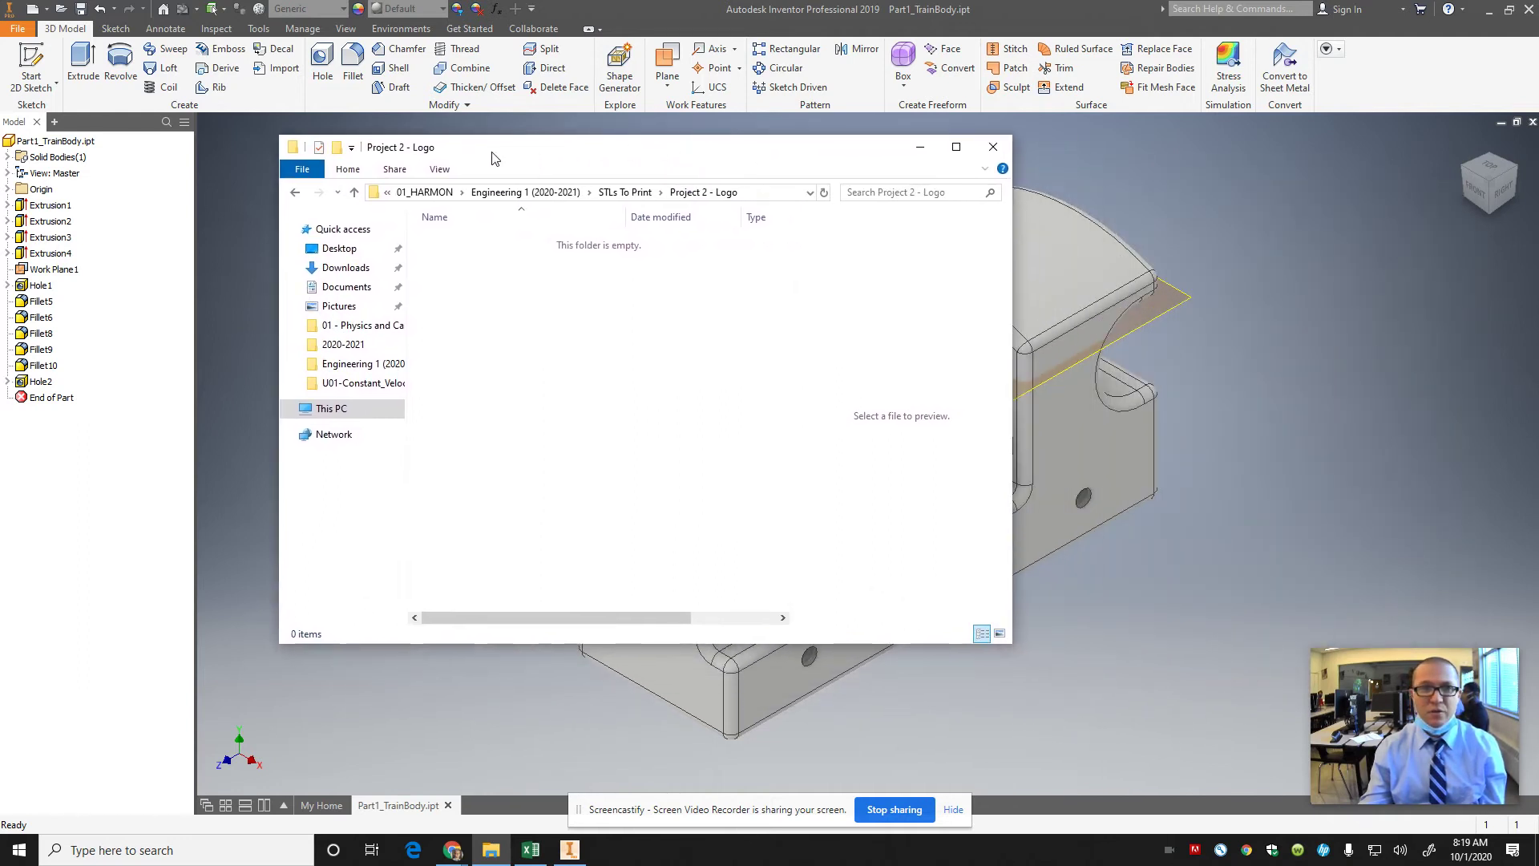
- Open a second File Explorer window and move it down and to the right
left_click(302, 168)
left_click(344, 197)
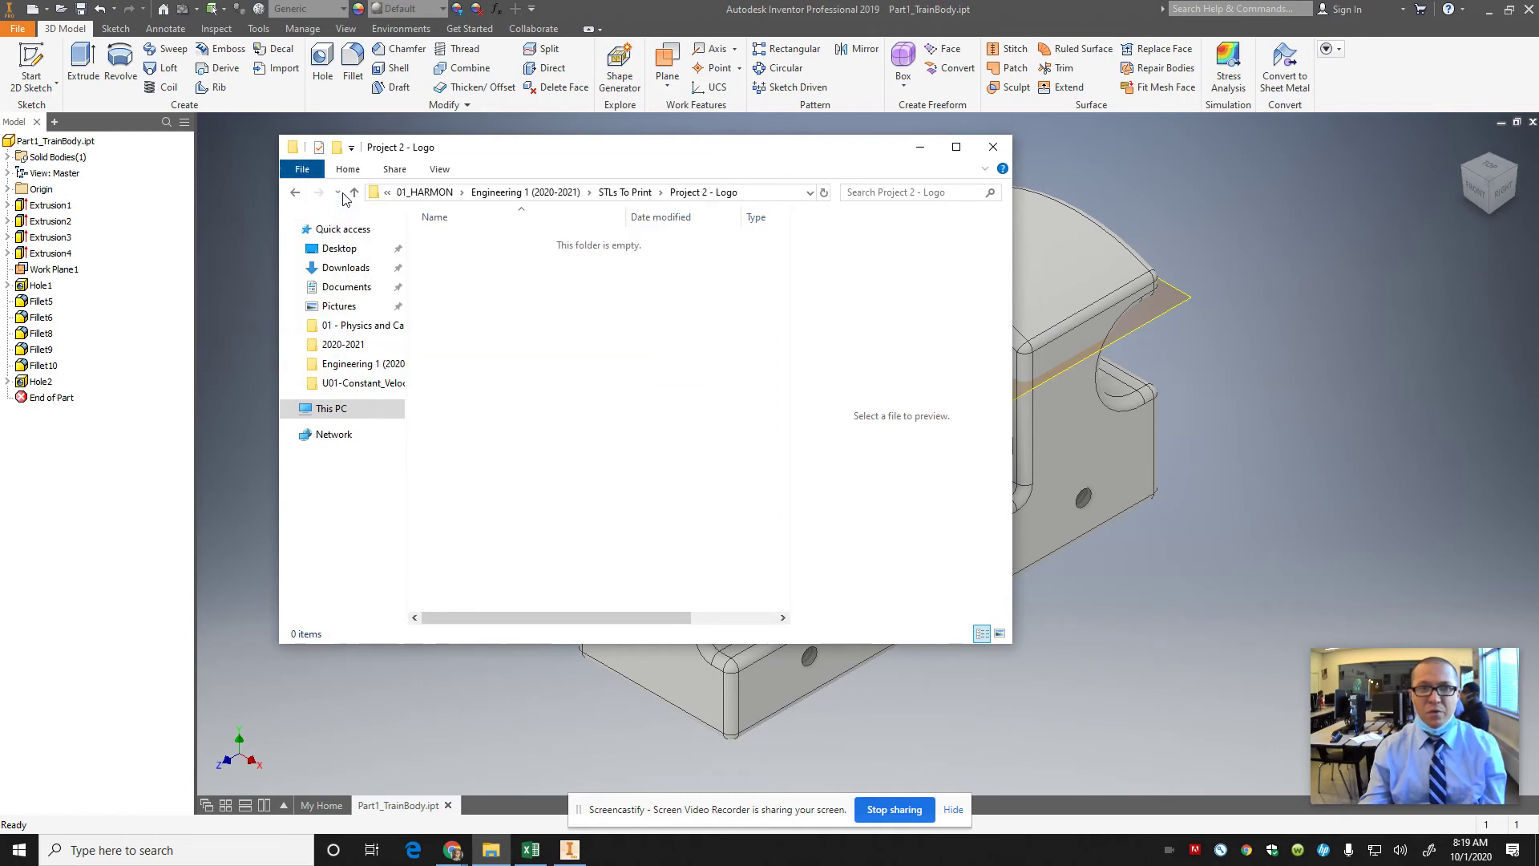
left_click_drag(602, 186, 1075, 249)
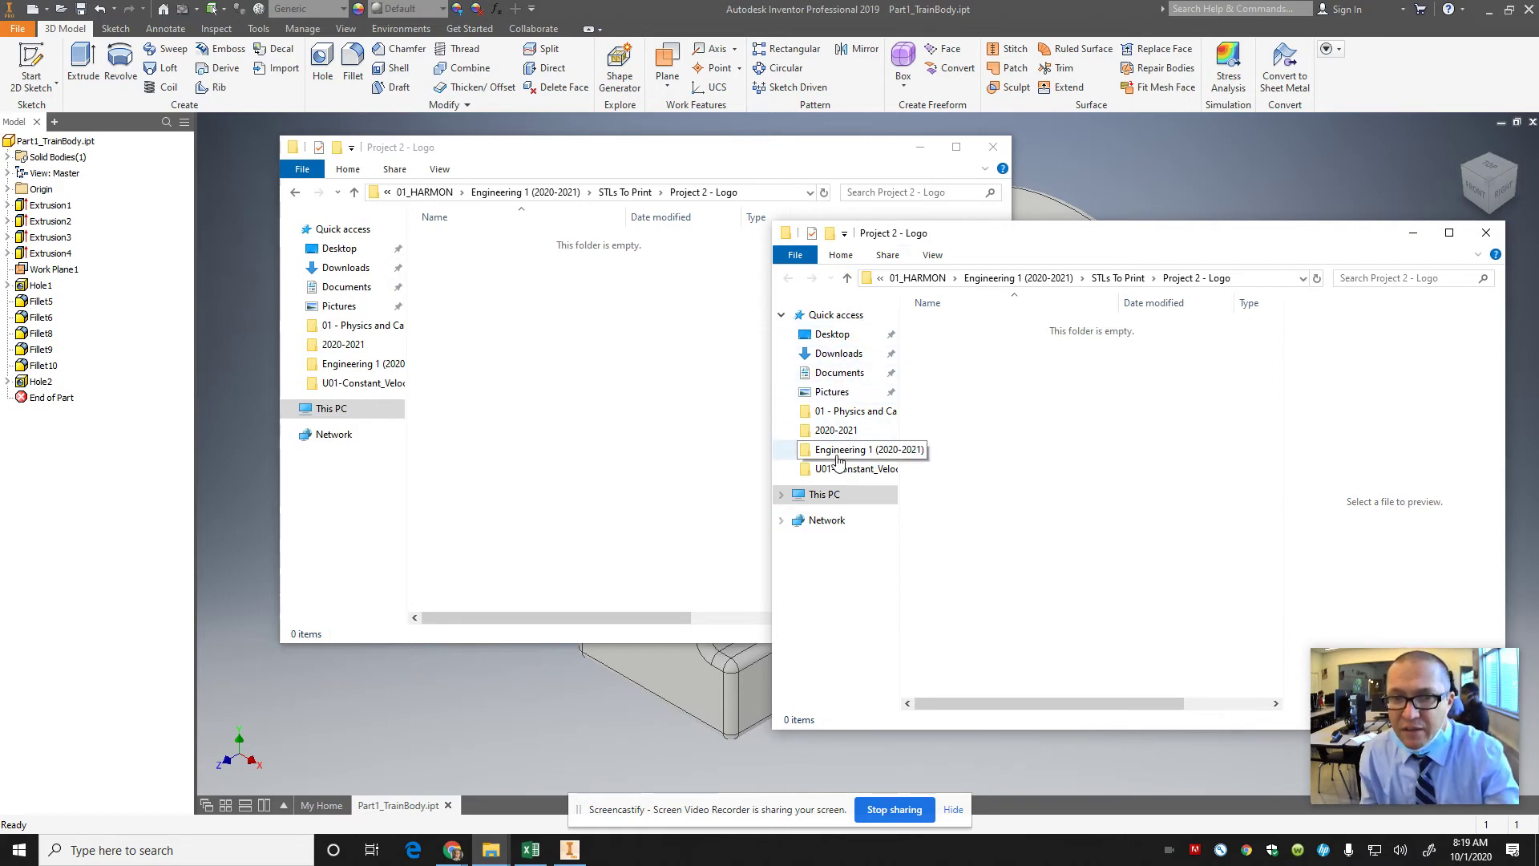
- Browse the new window to the U: staff drive, peeking into 2020-2021 and back out
left_click(832, 496)
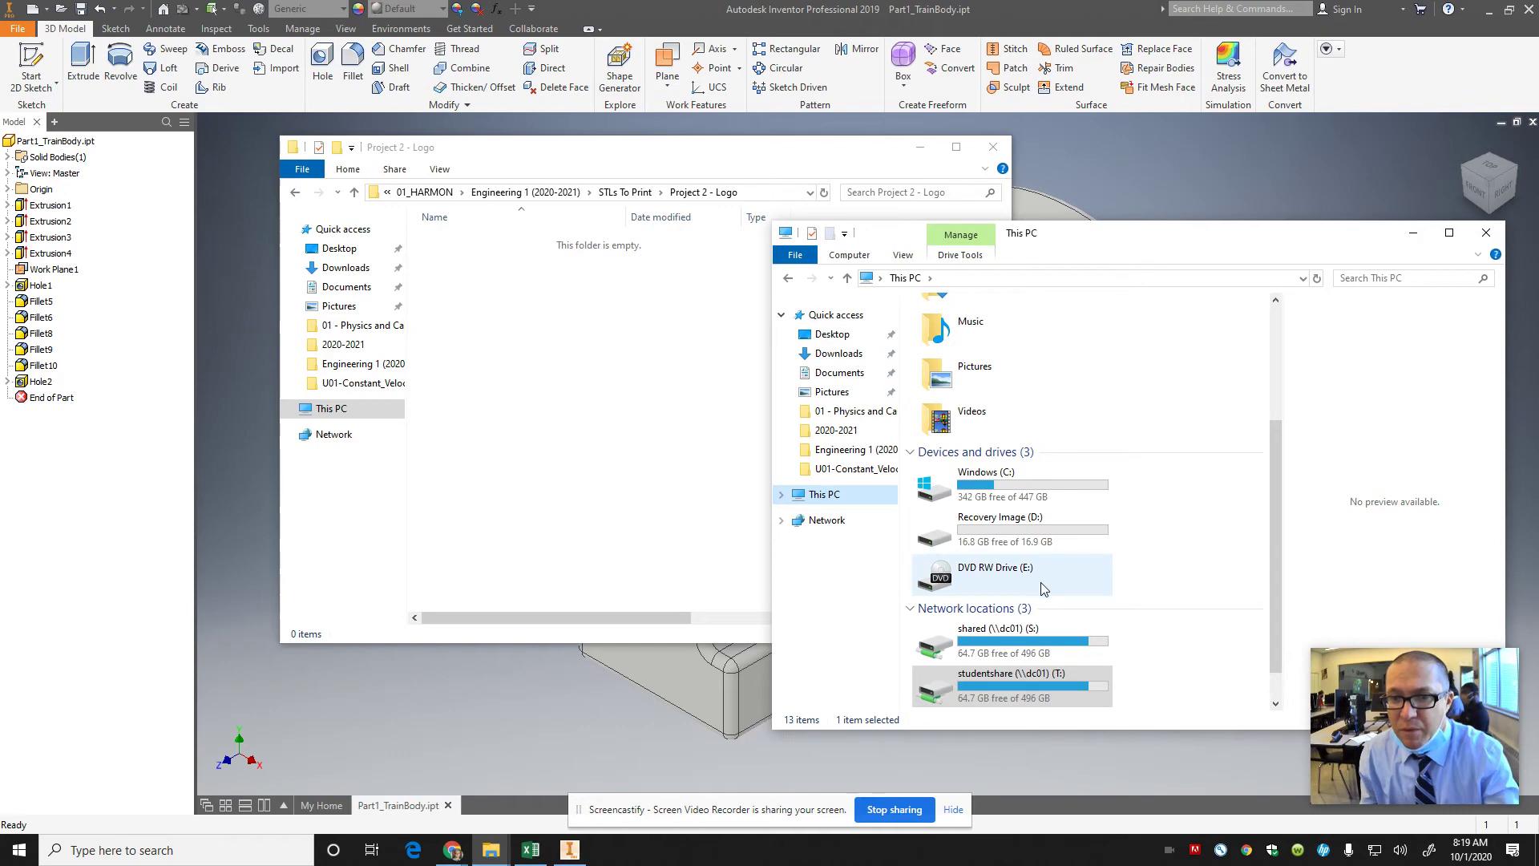
scroll(1044, 609, "down", 2)
double_click(1046, 694)
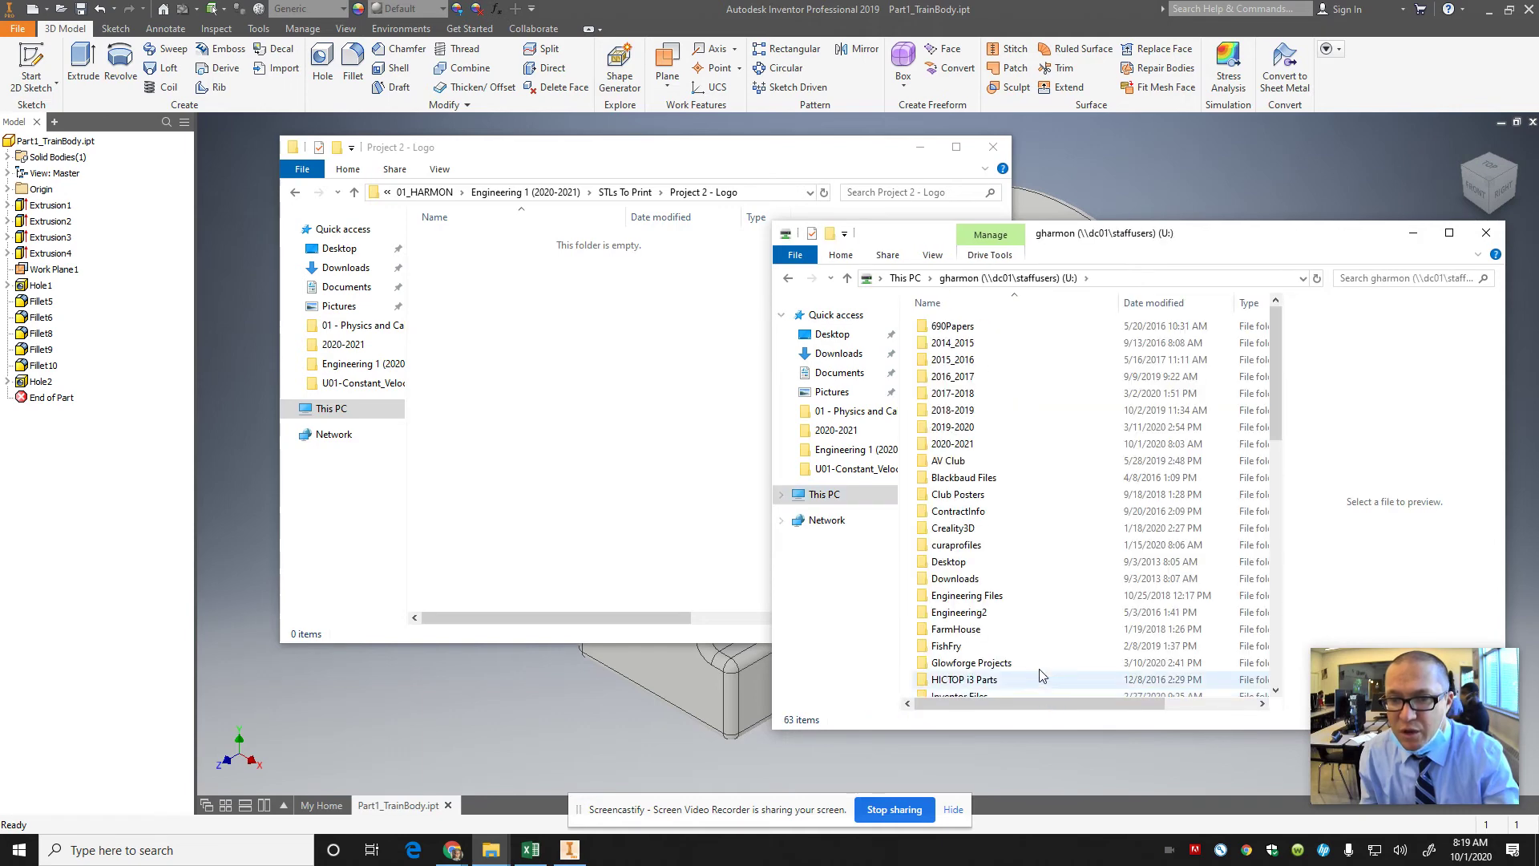
left_click(972, 446)
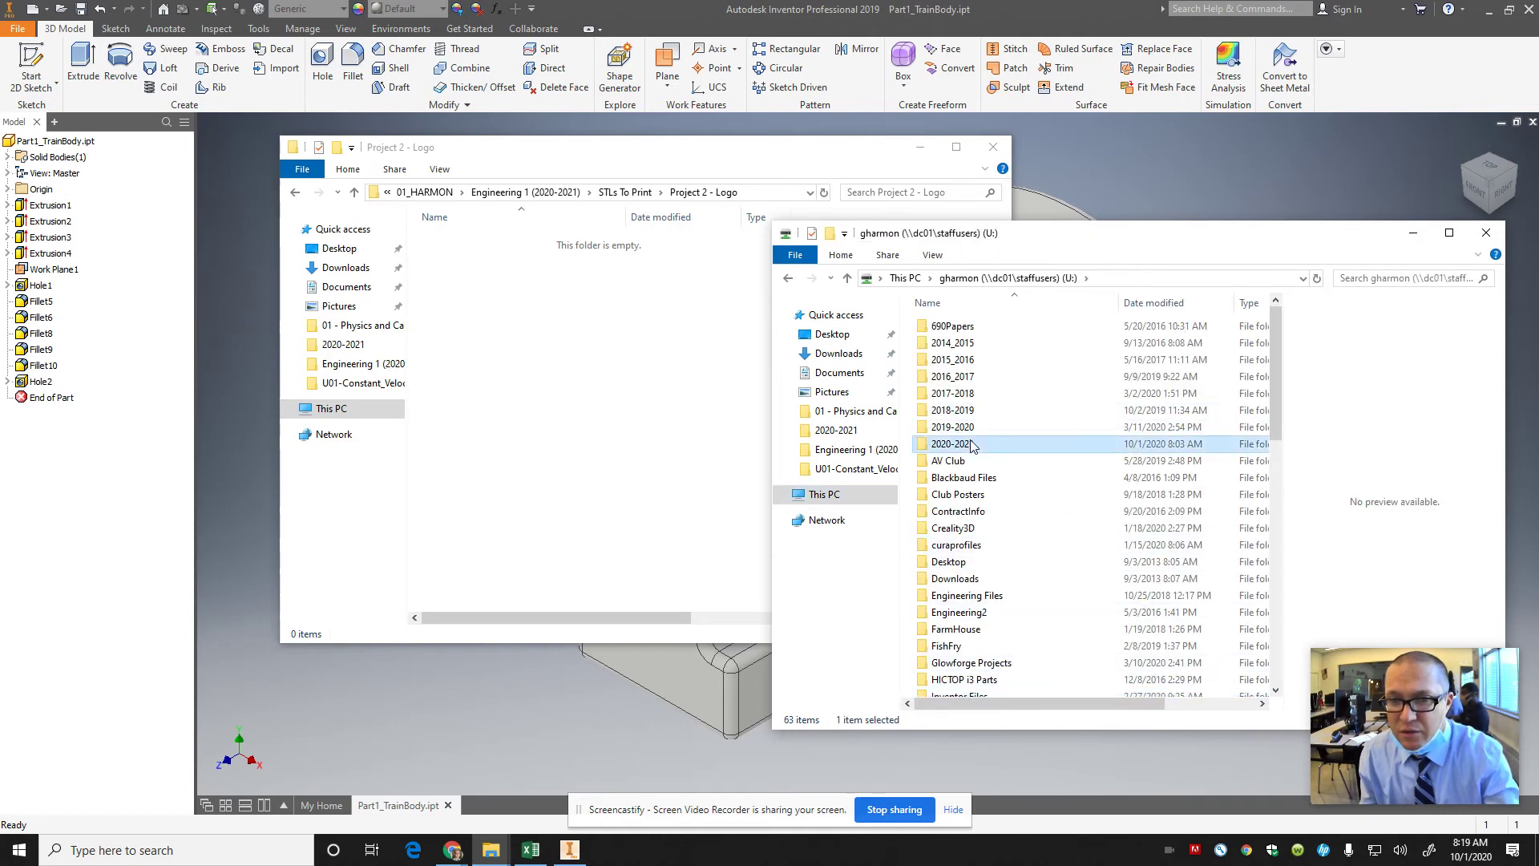
double_click(972, 446)
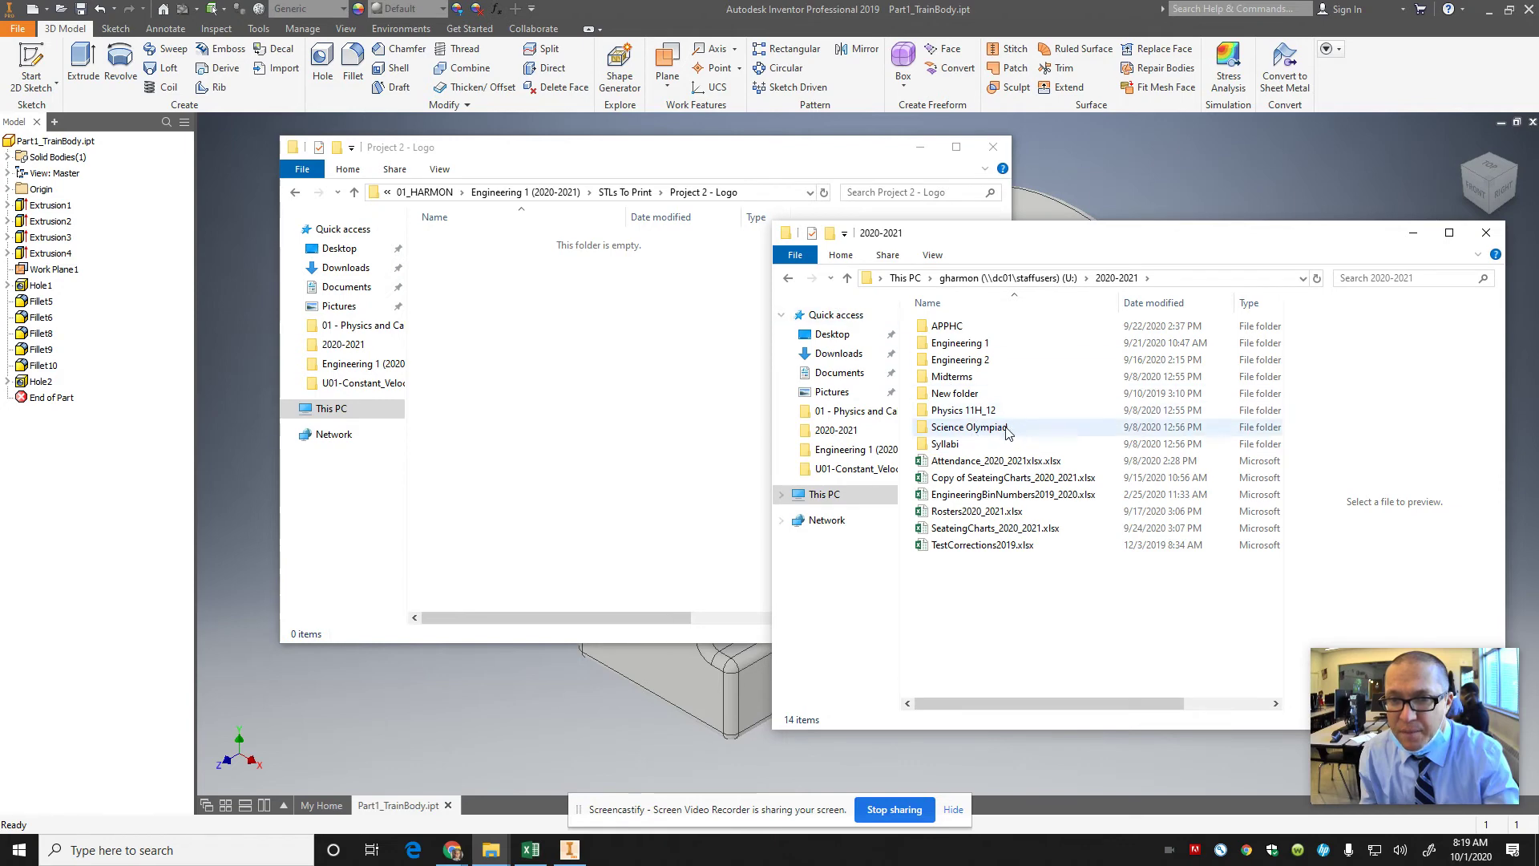
key("alt+Left")
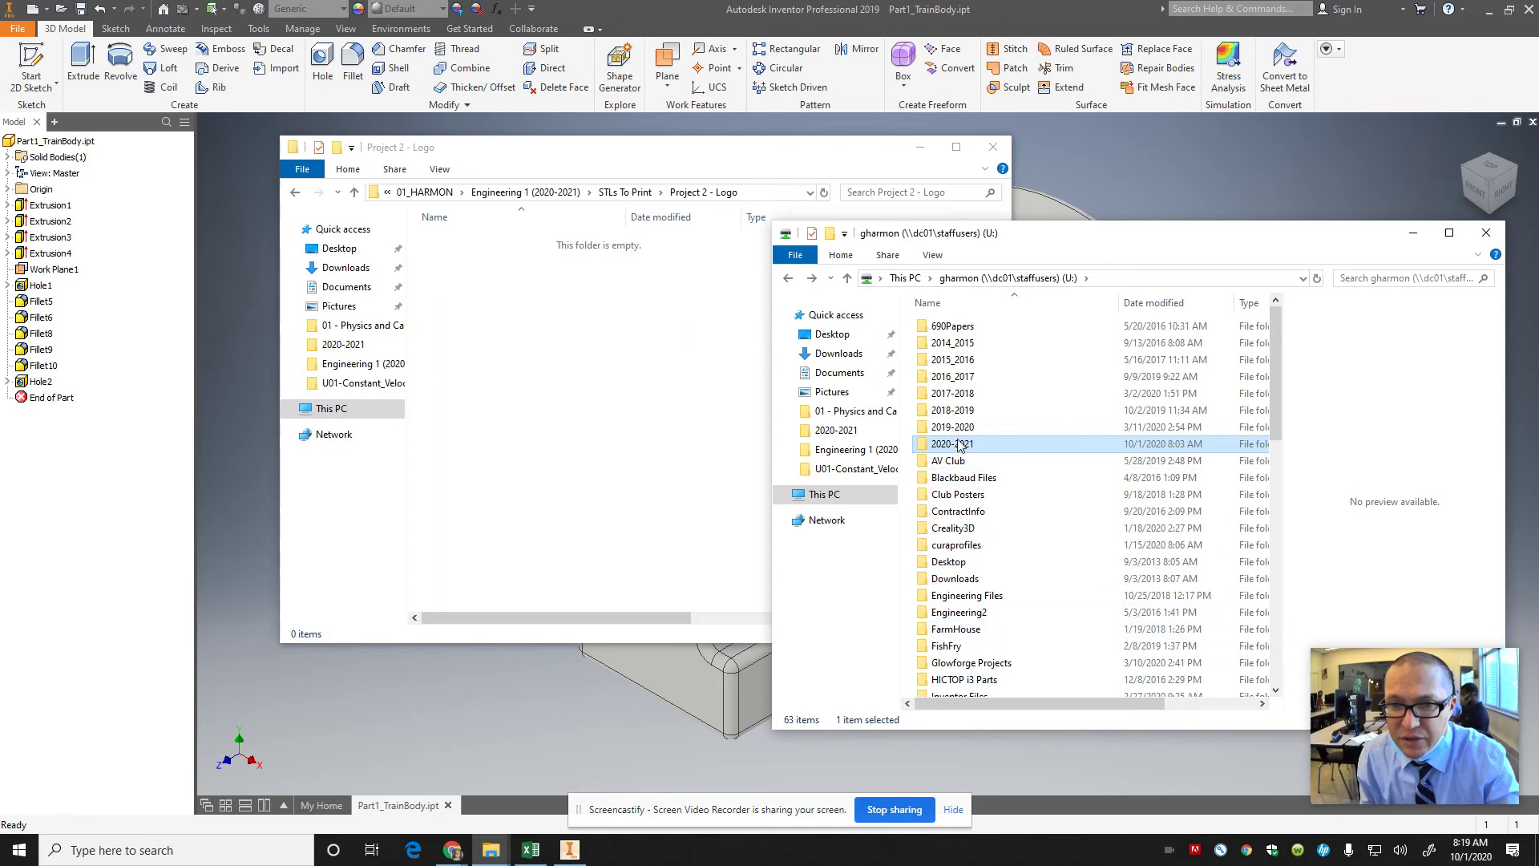
scroll(966, 626, "down", 2)
- Open Inventor Files on the U: drive, scroll its 223 items and select an .stl file
double_click(965, 608)
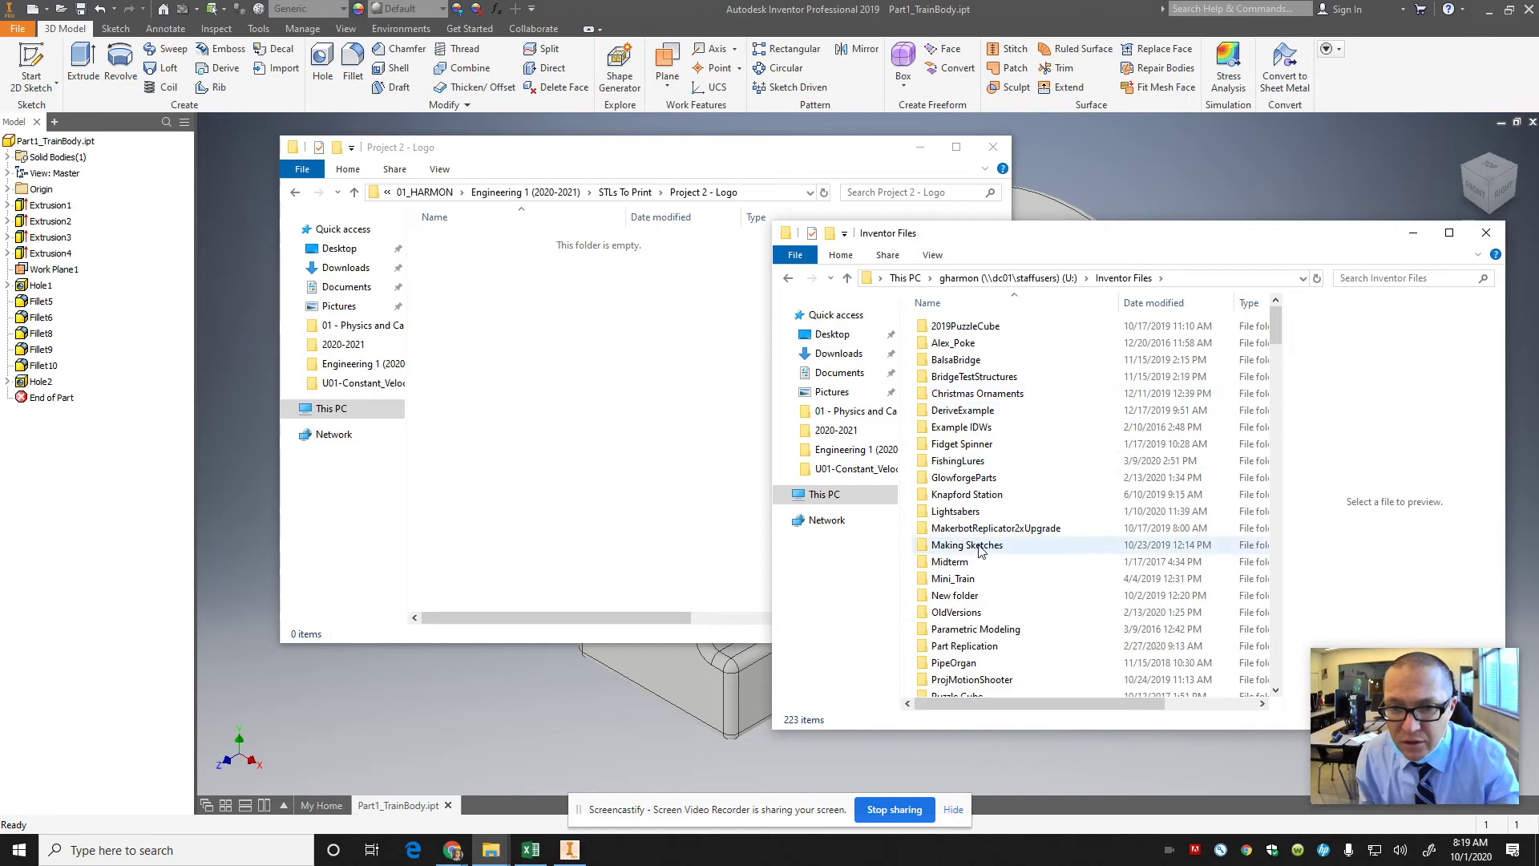
scroll(981, 555, "down", 3)
scroll(982, 557, "down", 3)
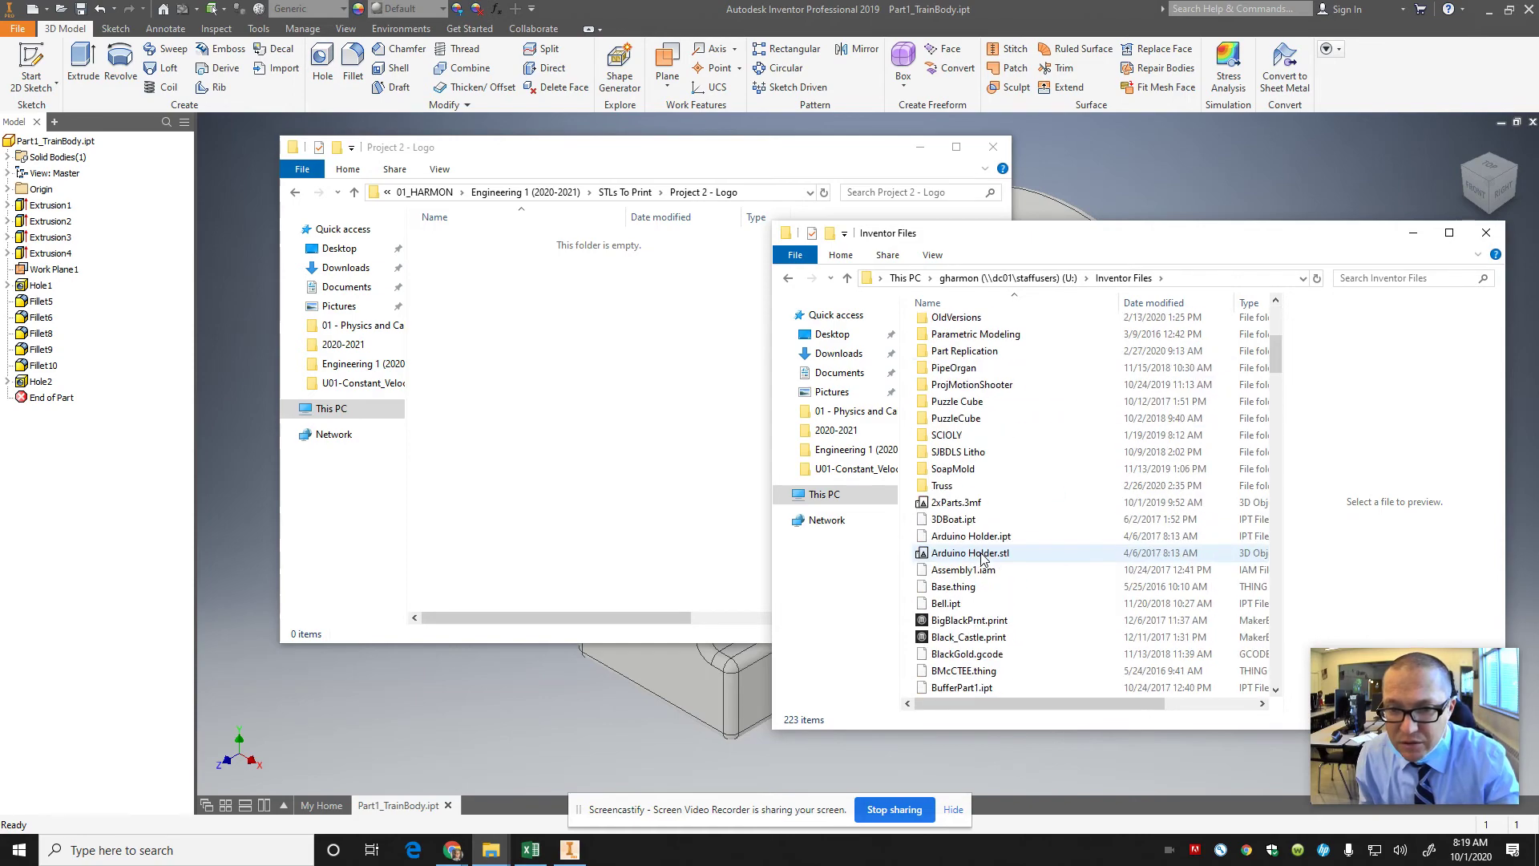
scroll(983, 557, "down", 20)
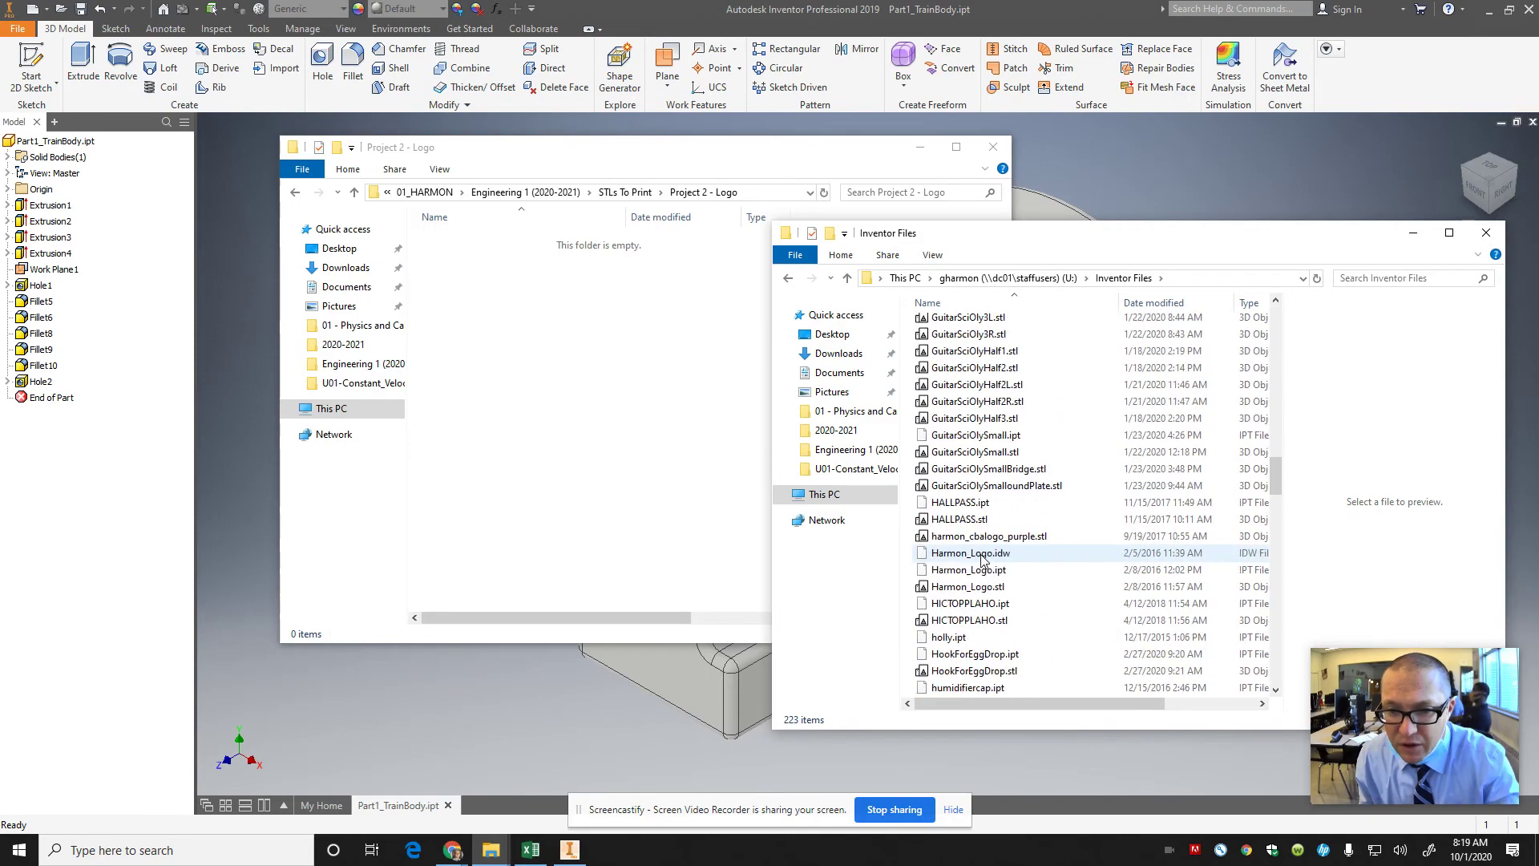
scroll(983, 558, "down", 15)
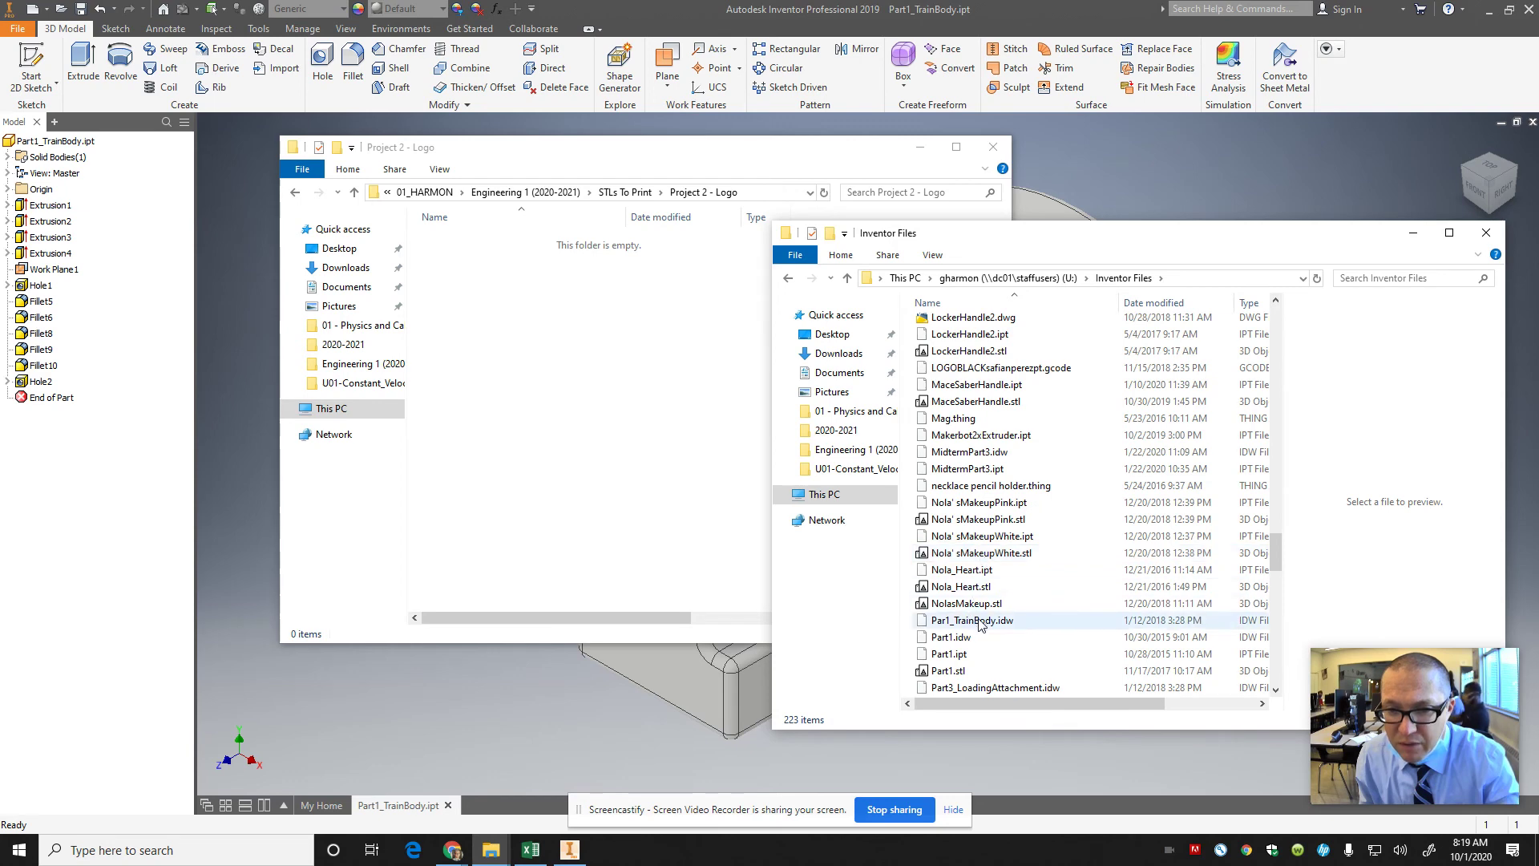
scroll(978, 629, "down", 1)
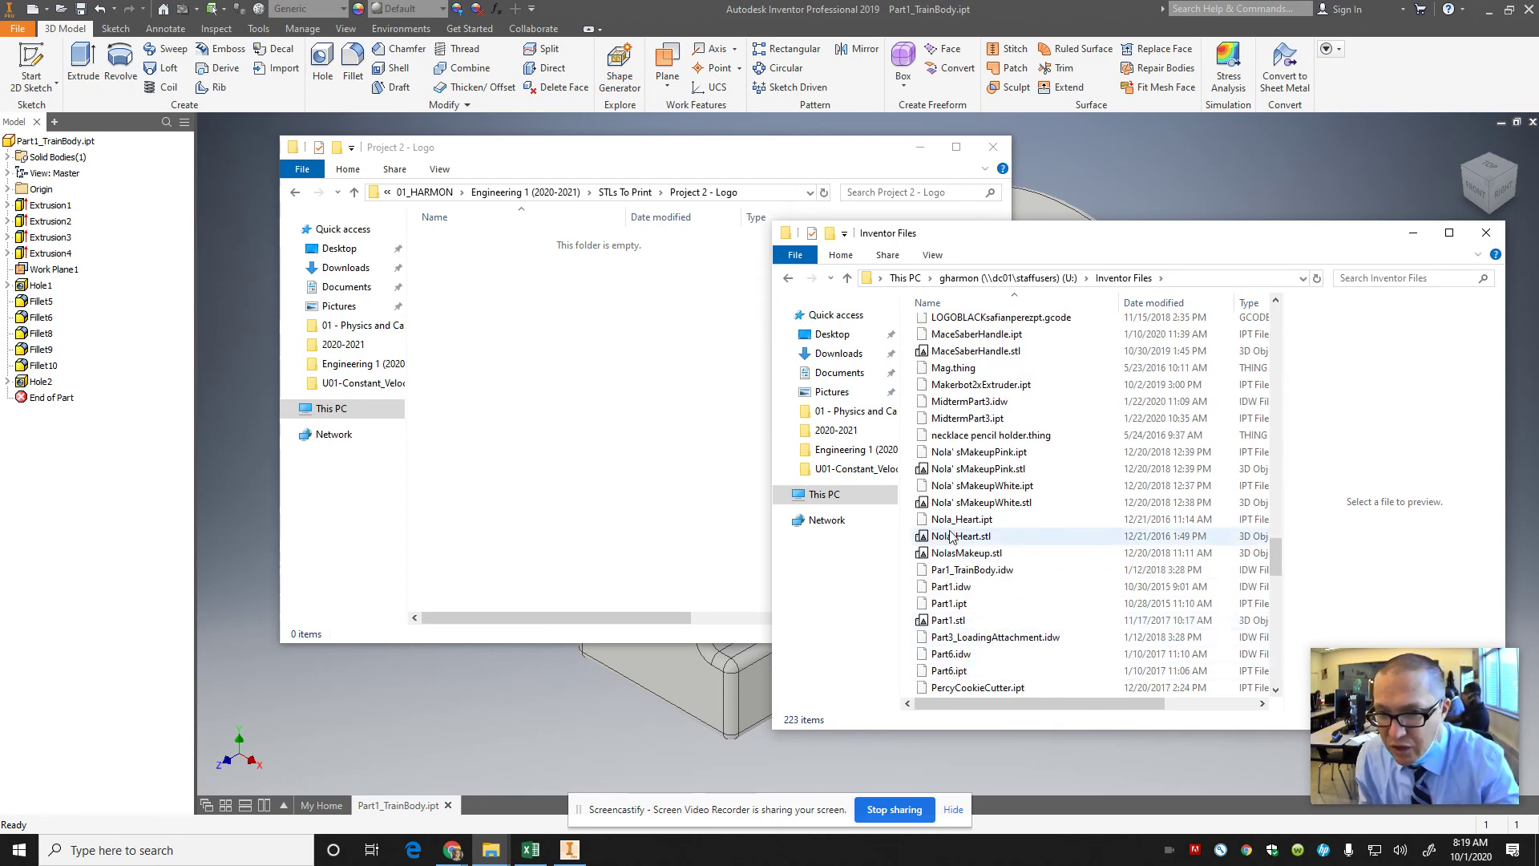
scroll(948, 510, "up", 4)
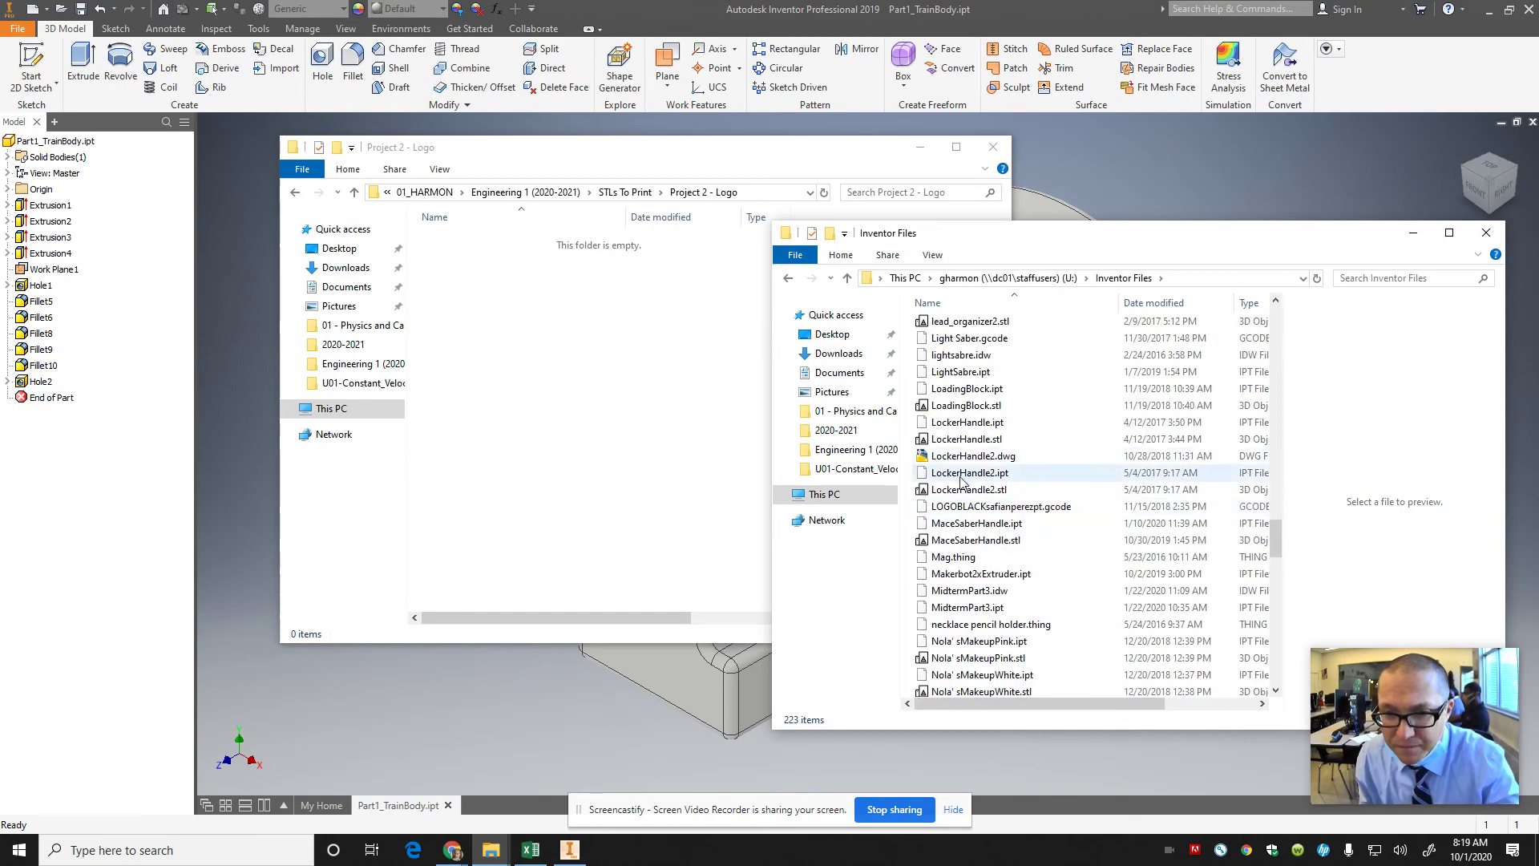
scroll(954, 521, "down", 2)
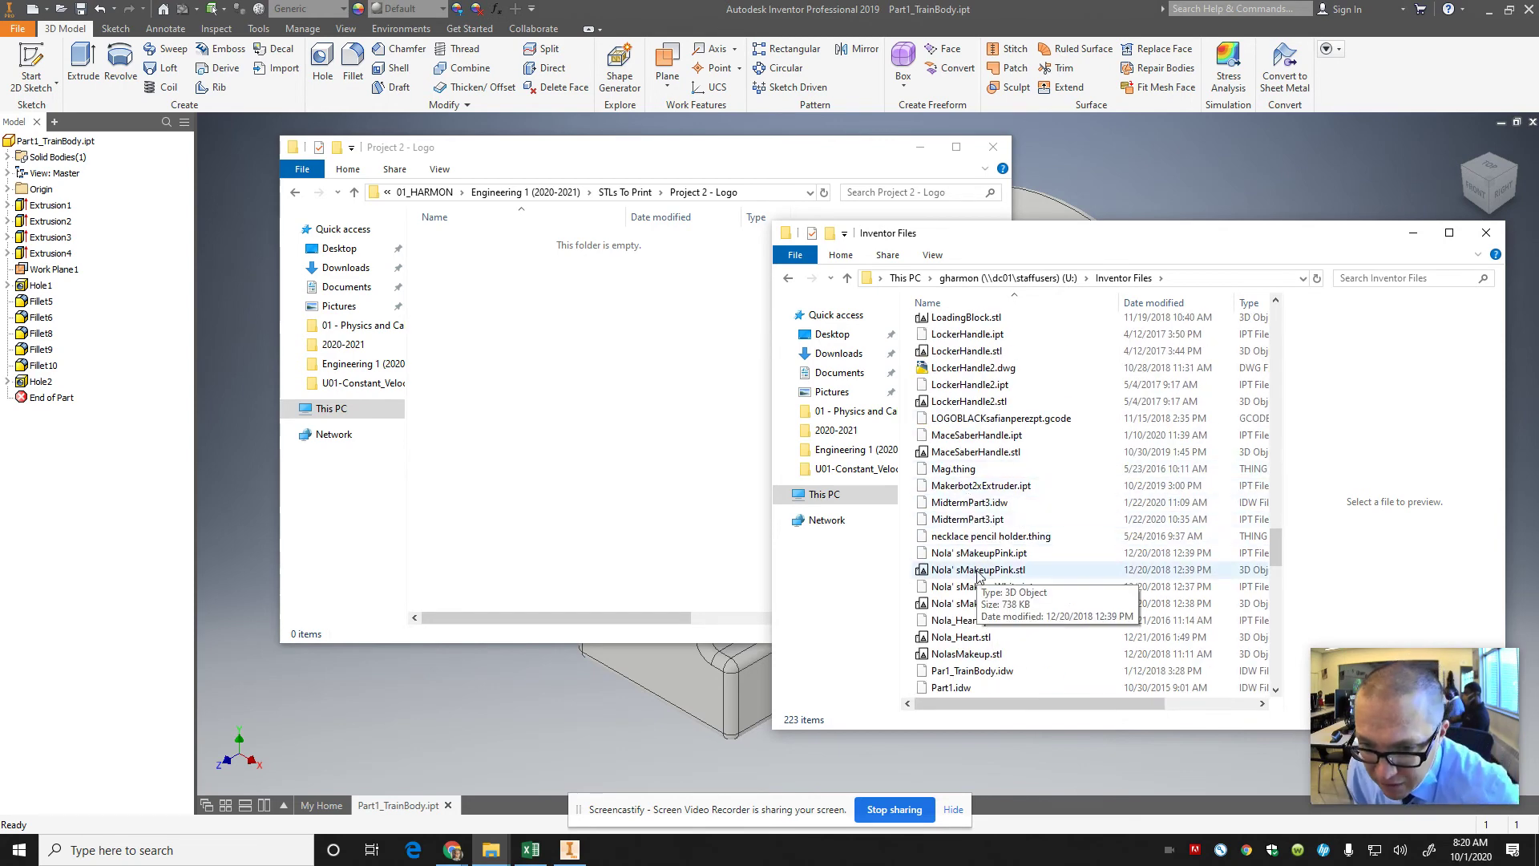
left_click(946, 610)
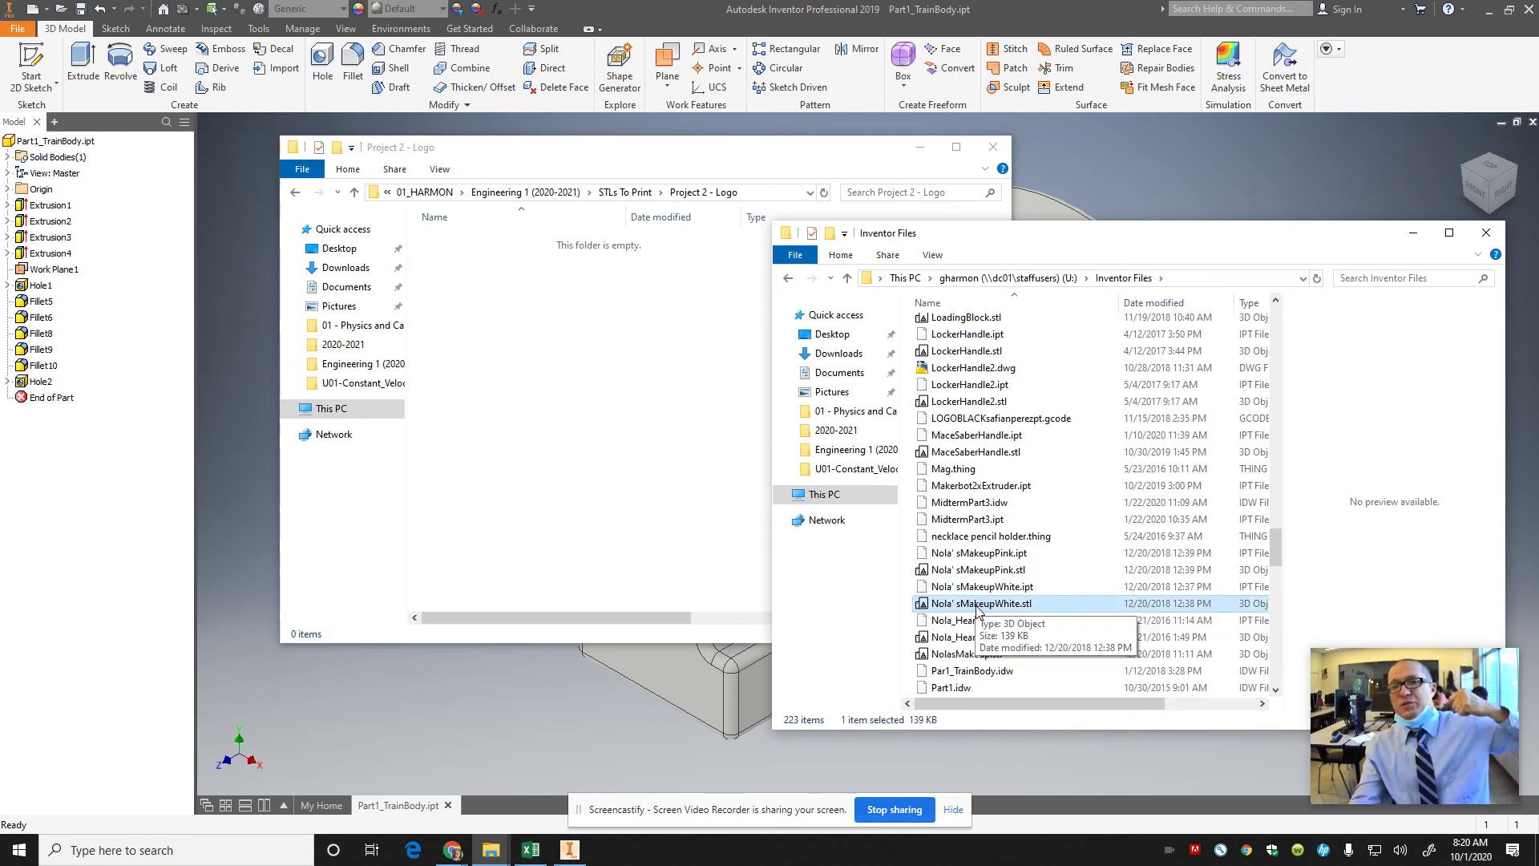
- Reopen the CAD Format export in Inventor to confirm TrainCar as the location, then cancel
left_click(247, 369)
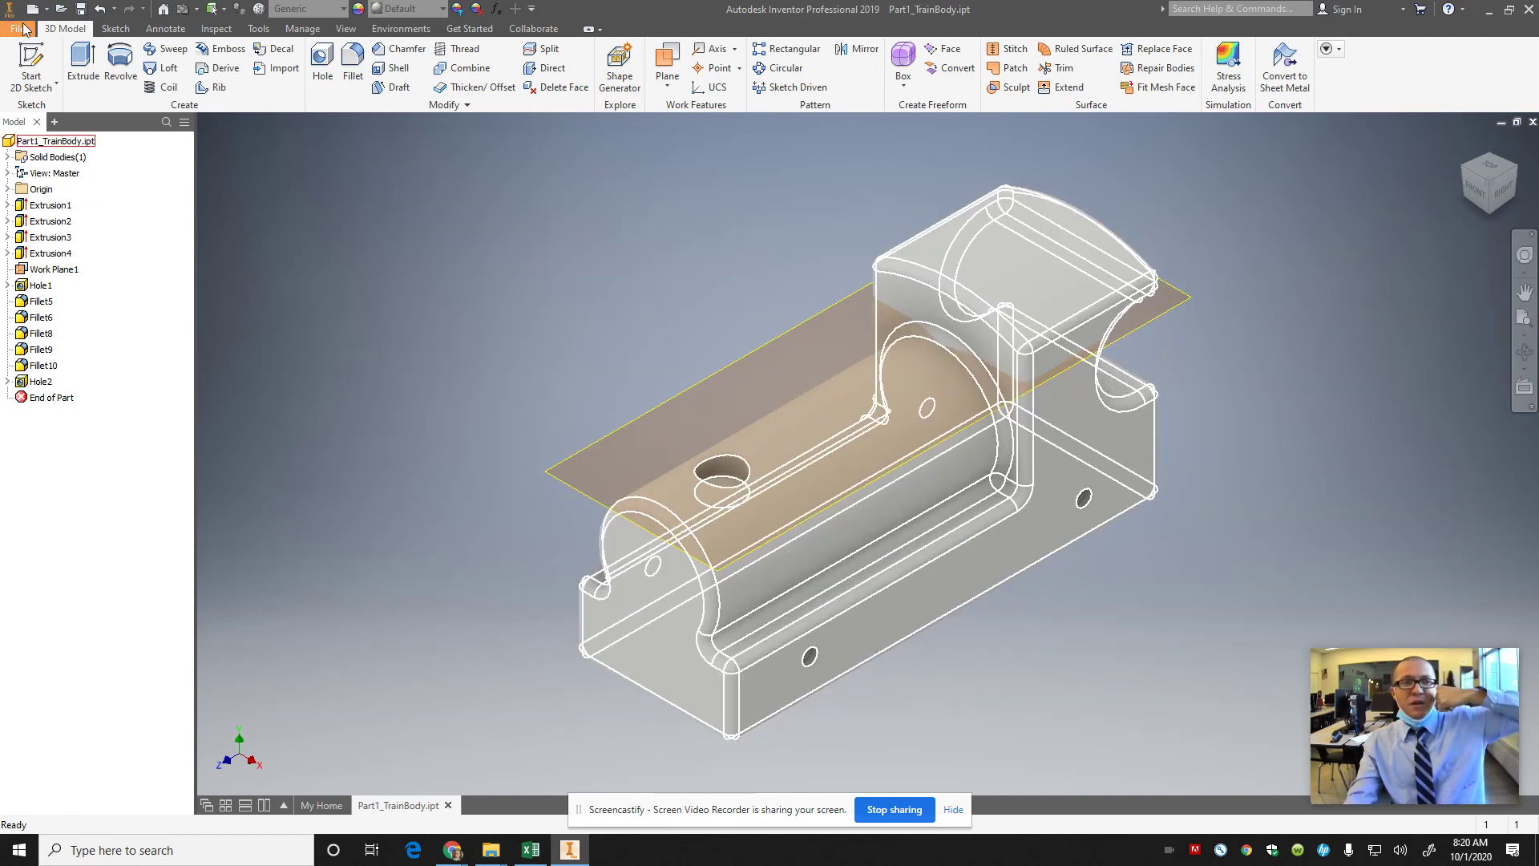
left_click(23, 29)
mouse_move(64, 235)
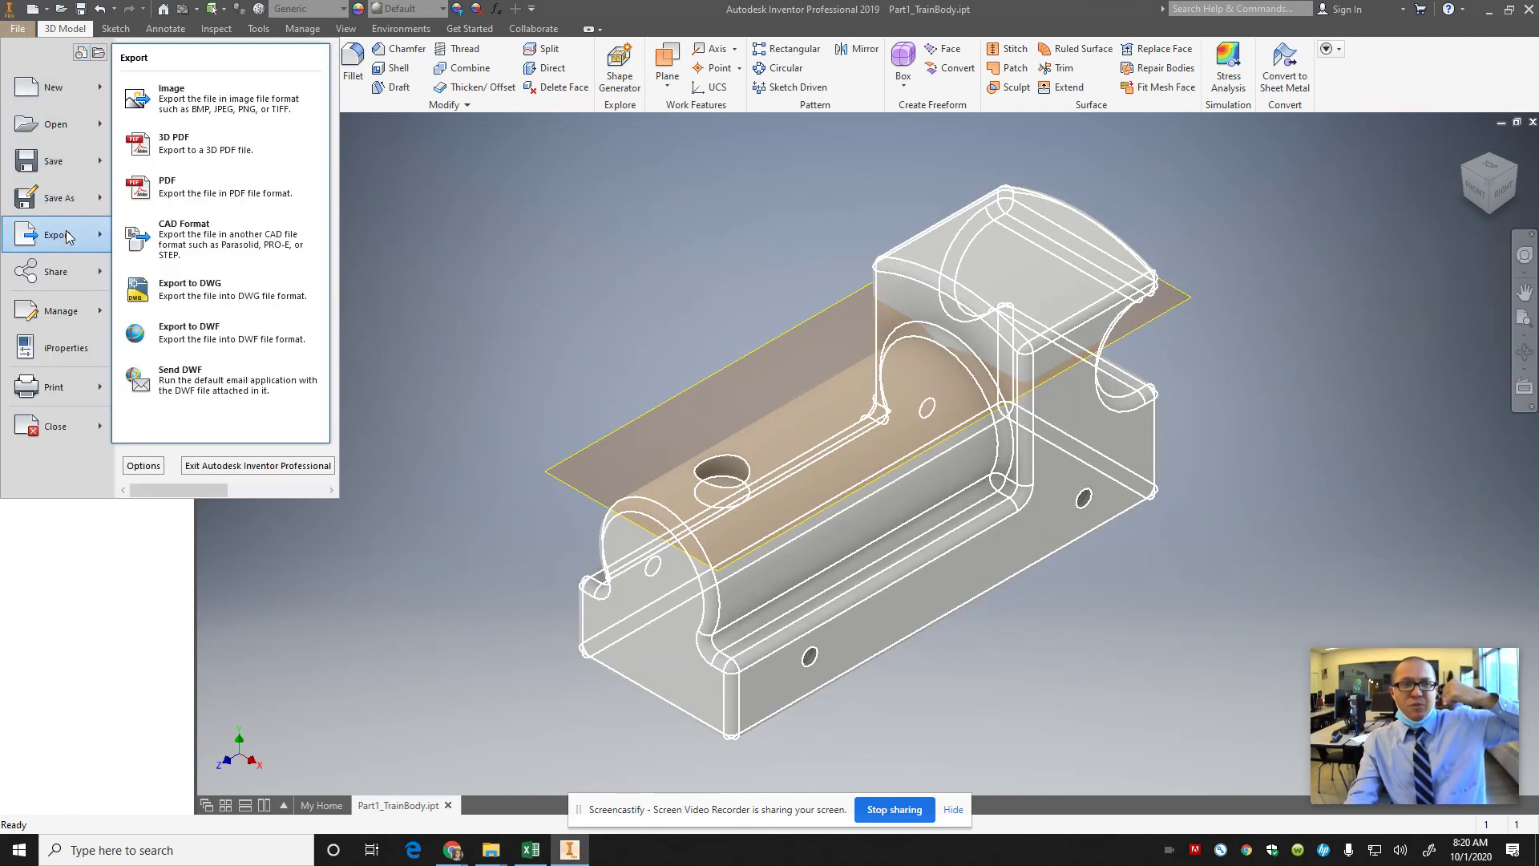
left_click(200, 238)
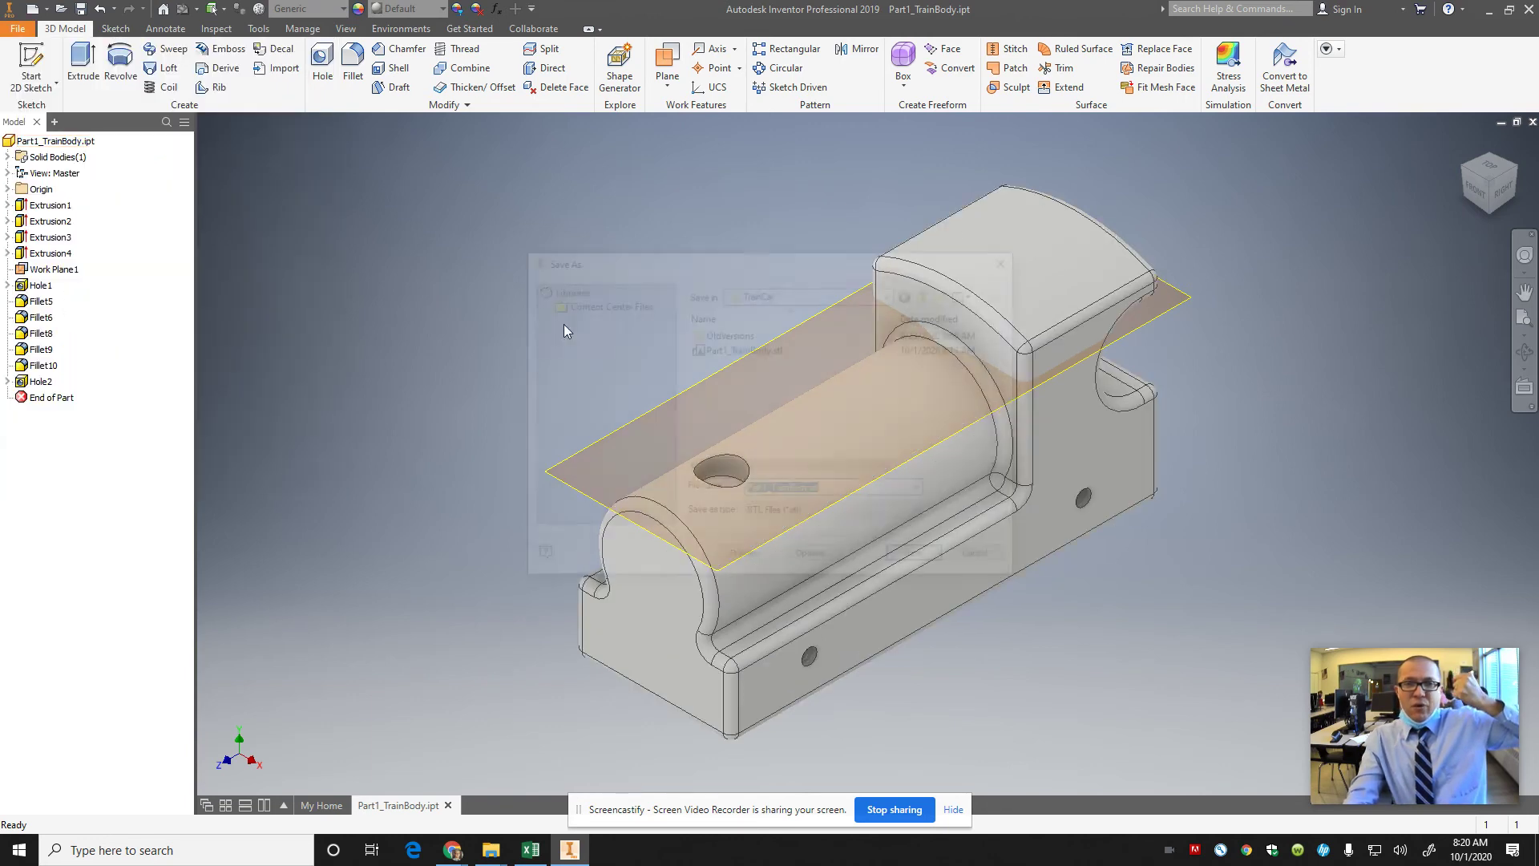
left_click(838, 293)
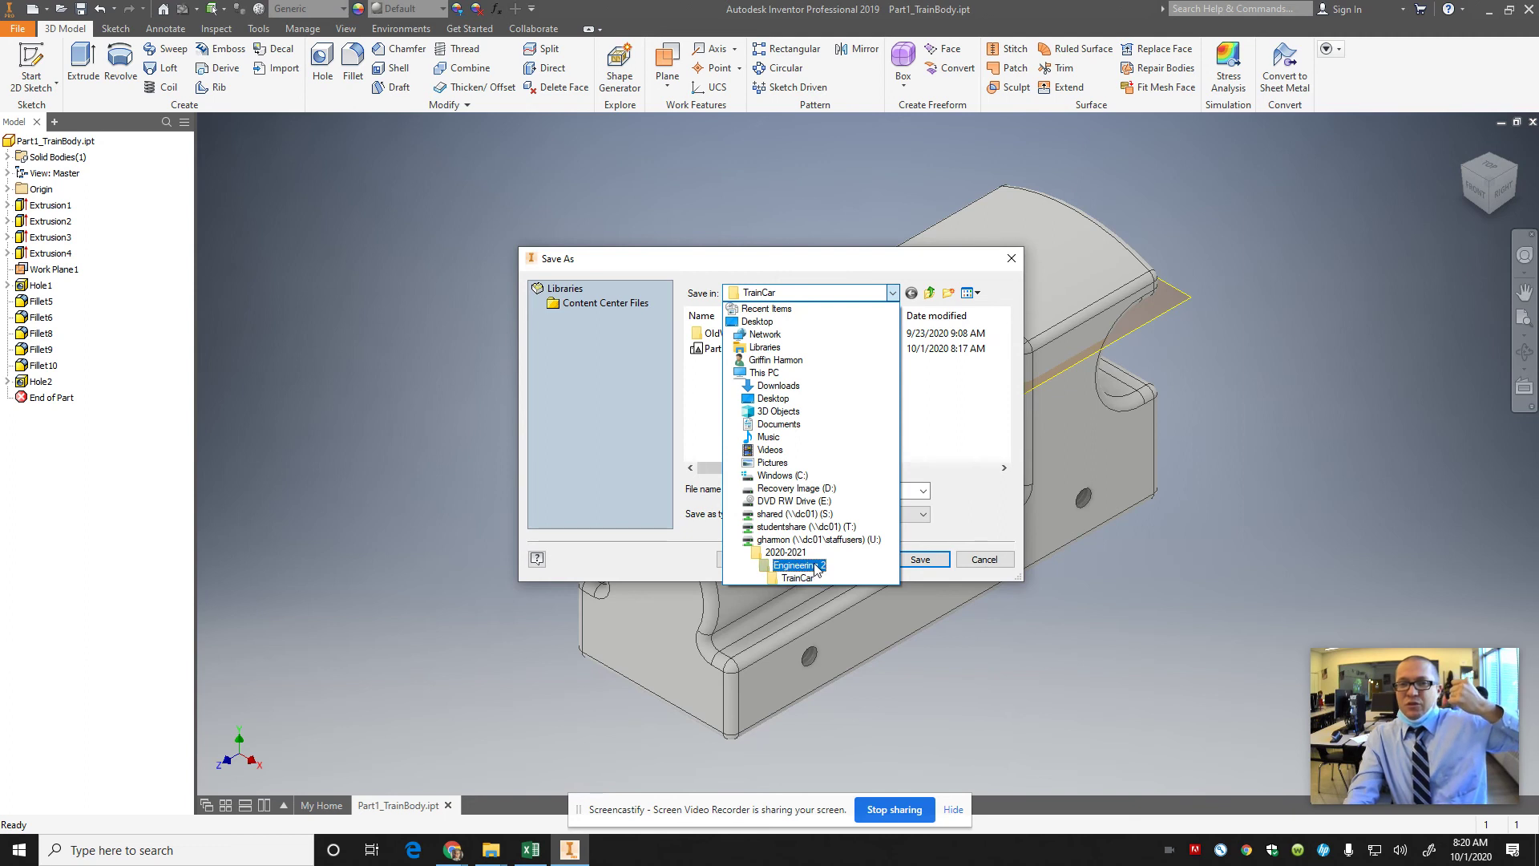
left_click(984, 559)
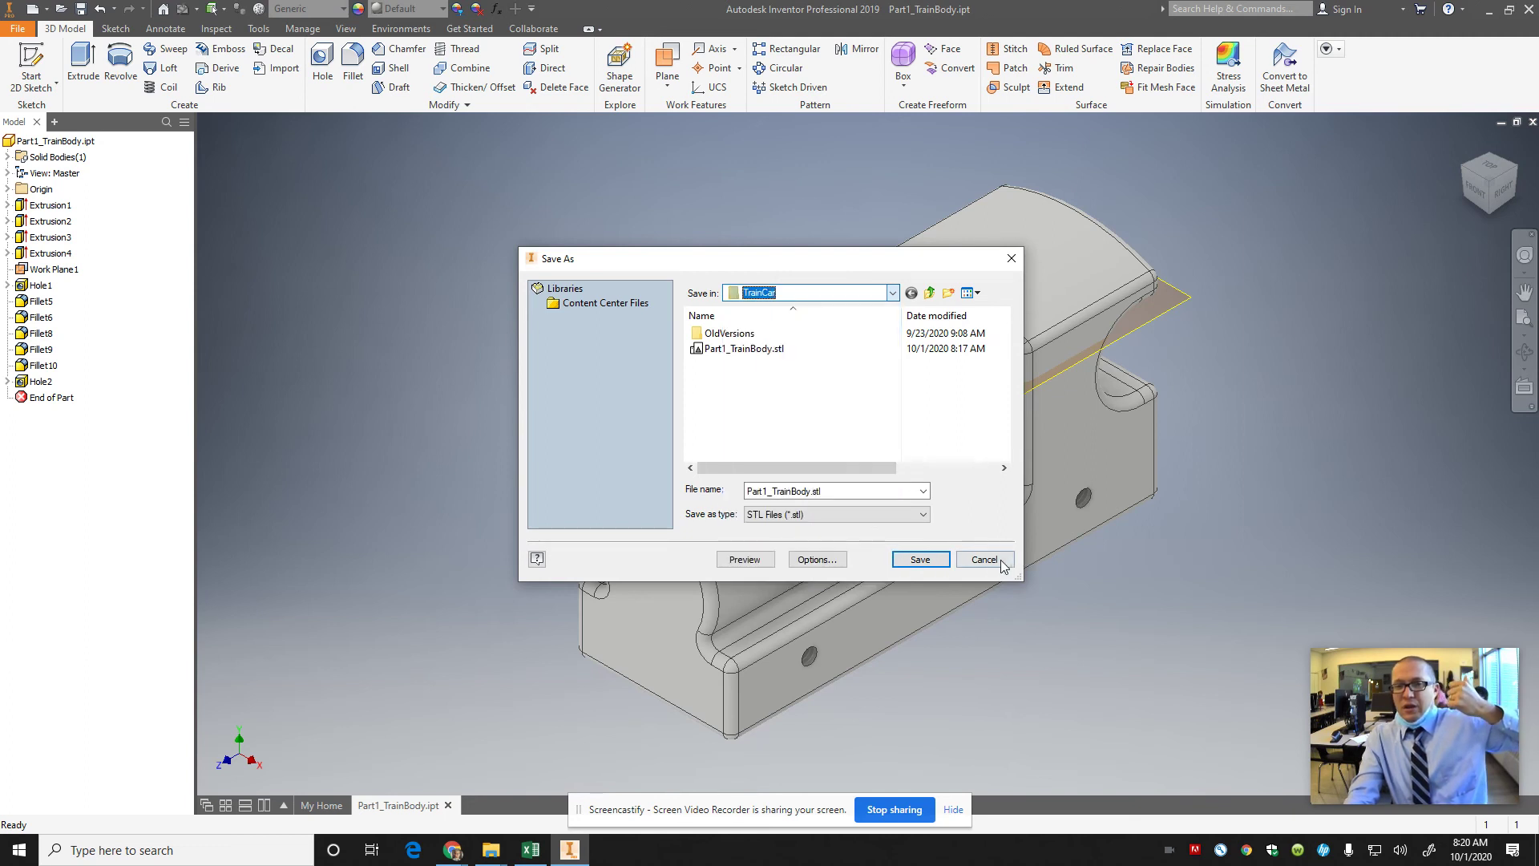
left_click(984, 558)
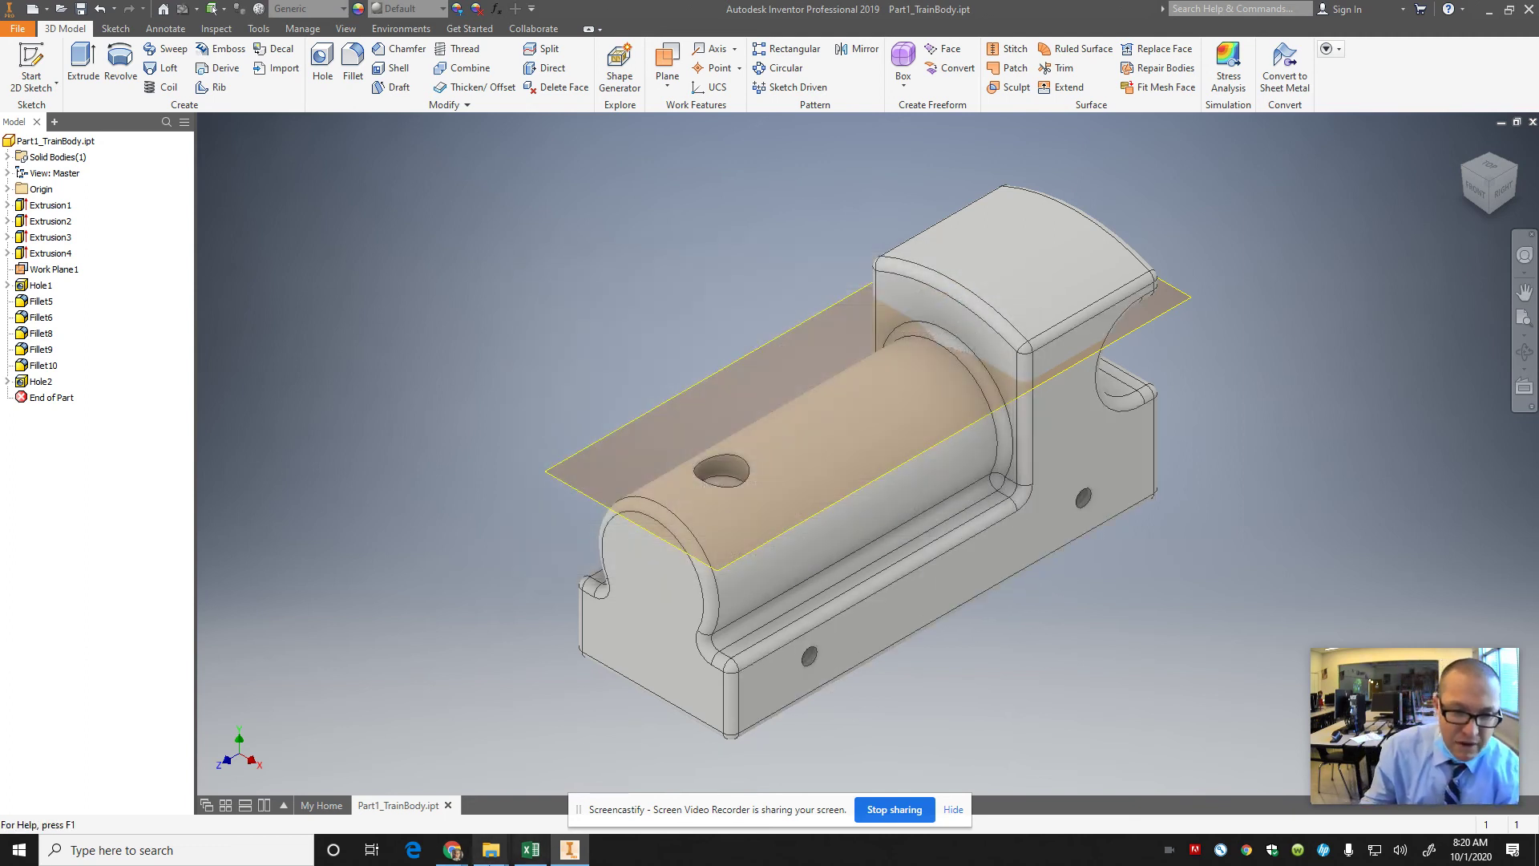
- Bring the Inventor Files folder window back to the front in File Explorer
mouse_move(490, 852)
left_click(556, 800)
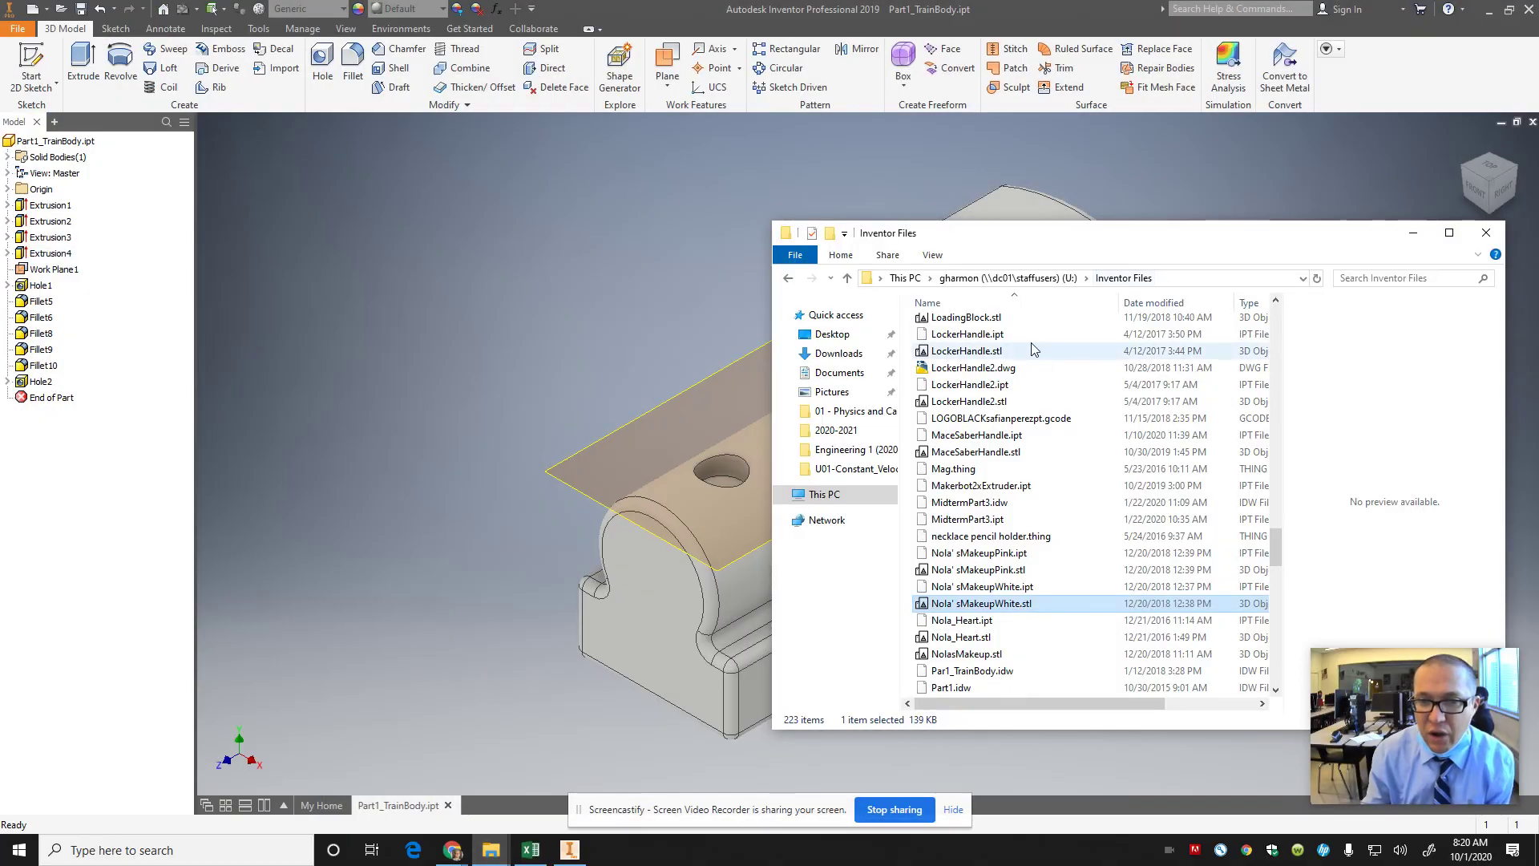
left_click(795, 255)
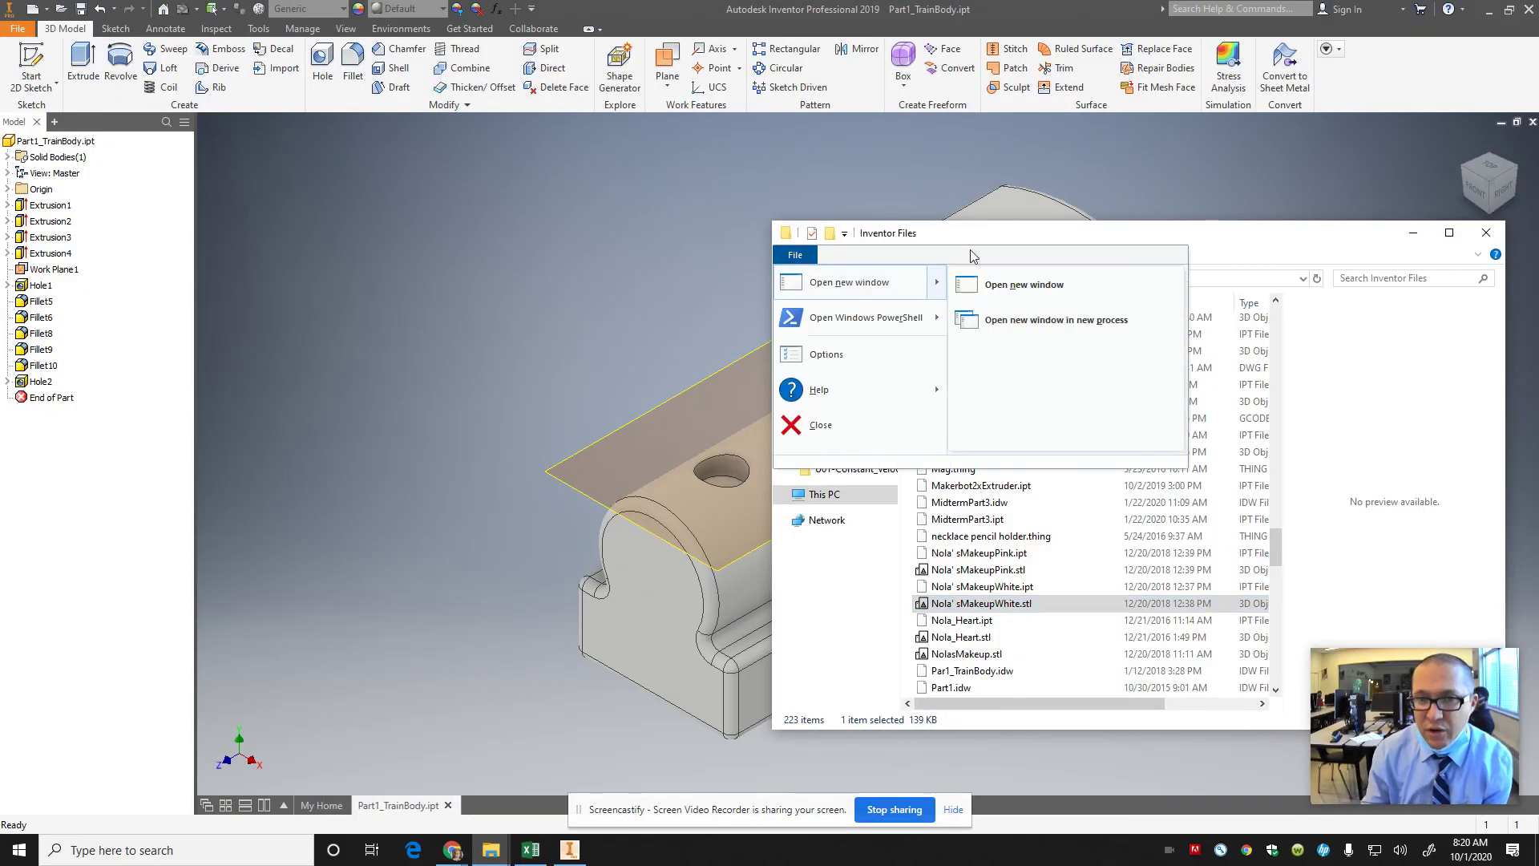
left_click(1067, 250)
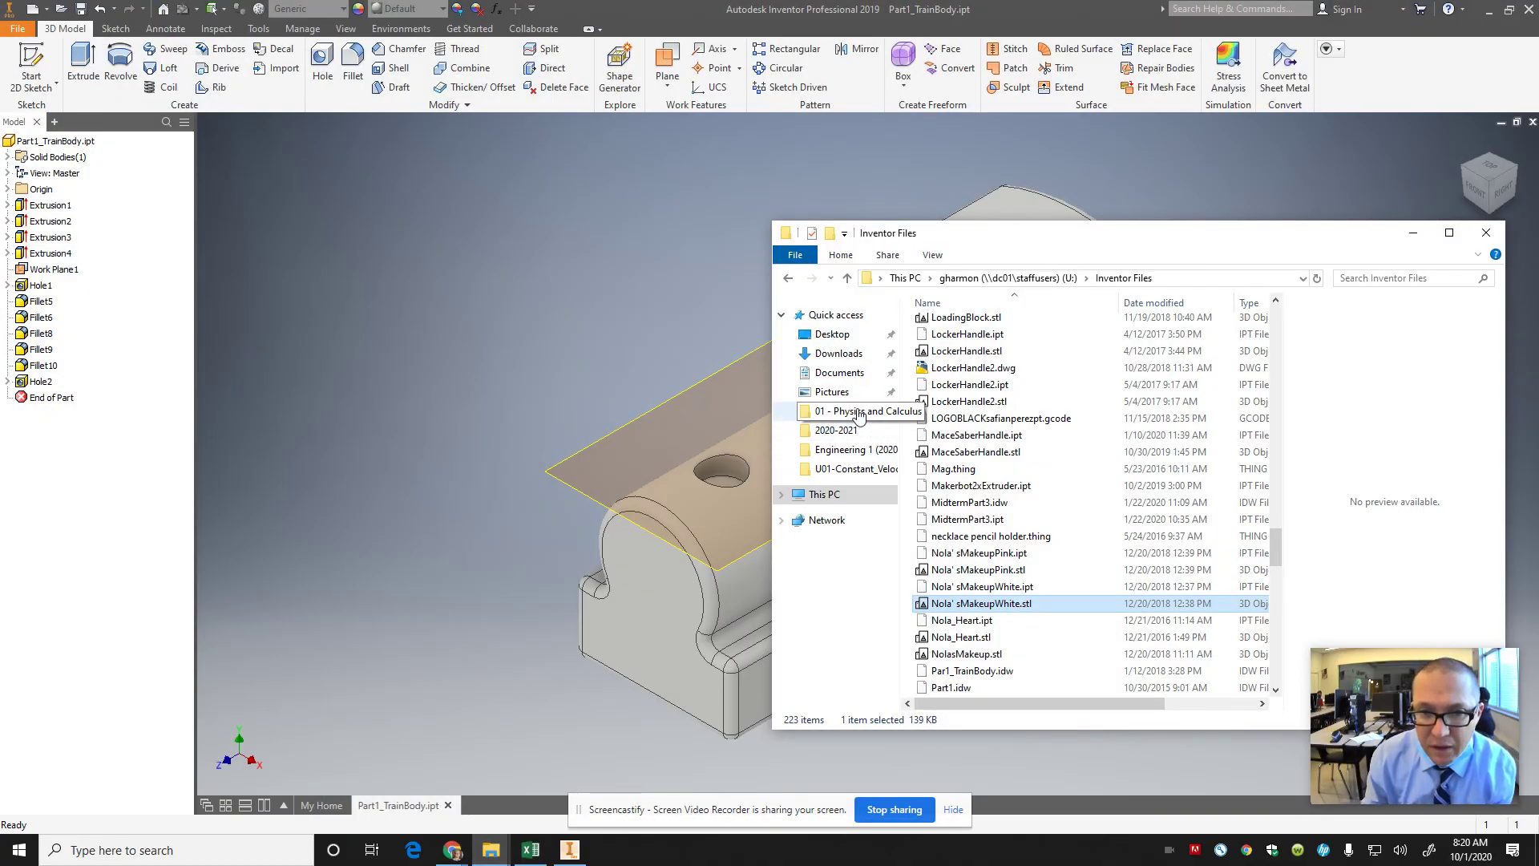
- Go to 2020-2021 > Engineering 2 > TrainCar and select Part1_TrainBody.stl, with Project 2 - Logo in front
left_click(872, 430)
double_click(961, 360)
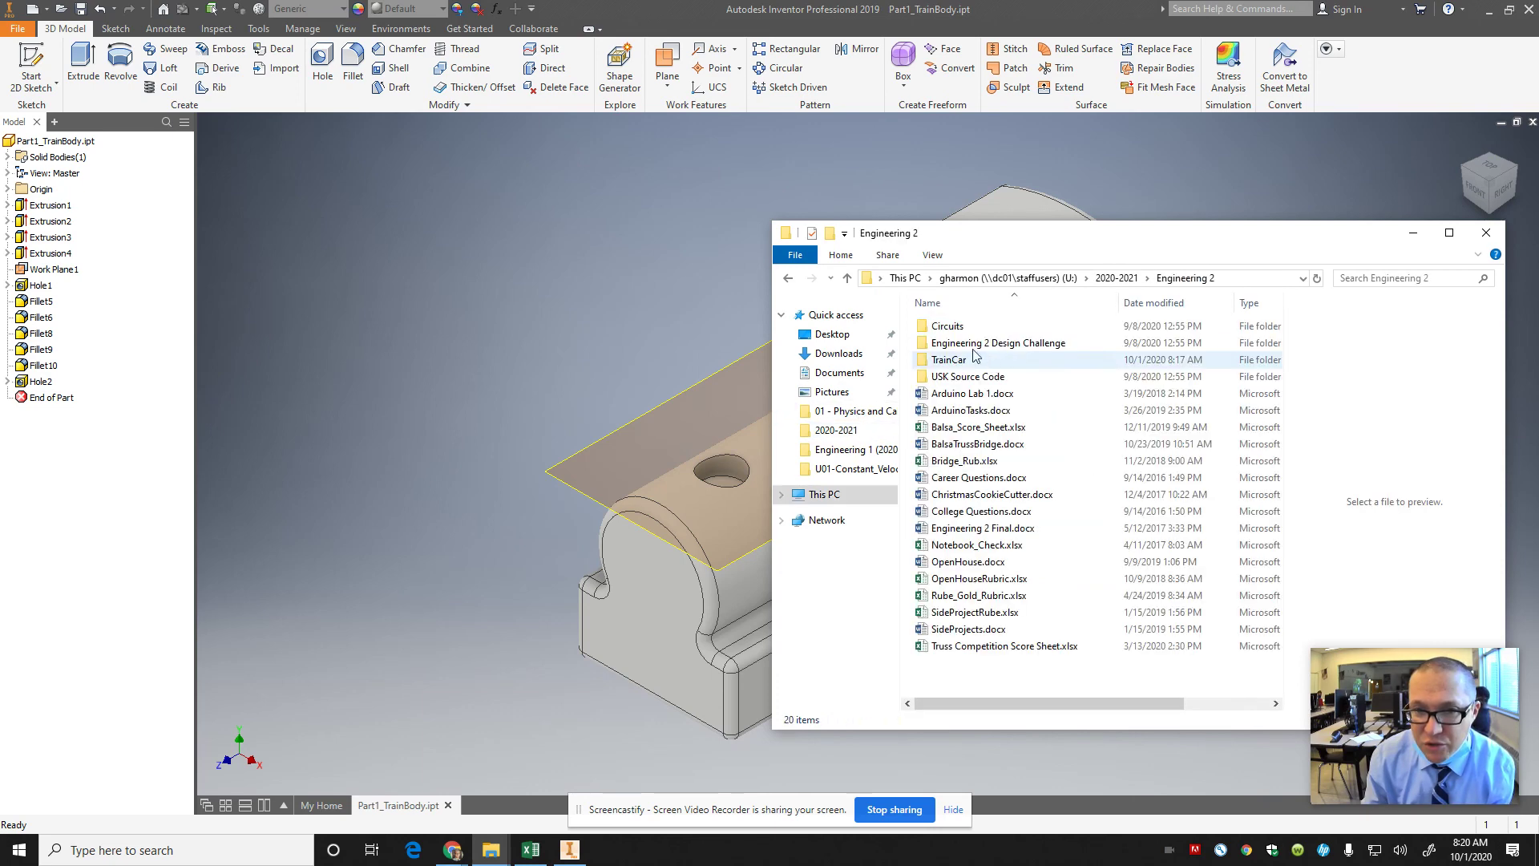
double_click(956, 356)
left_click(959, 365)
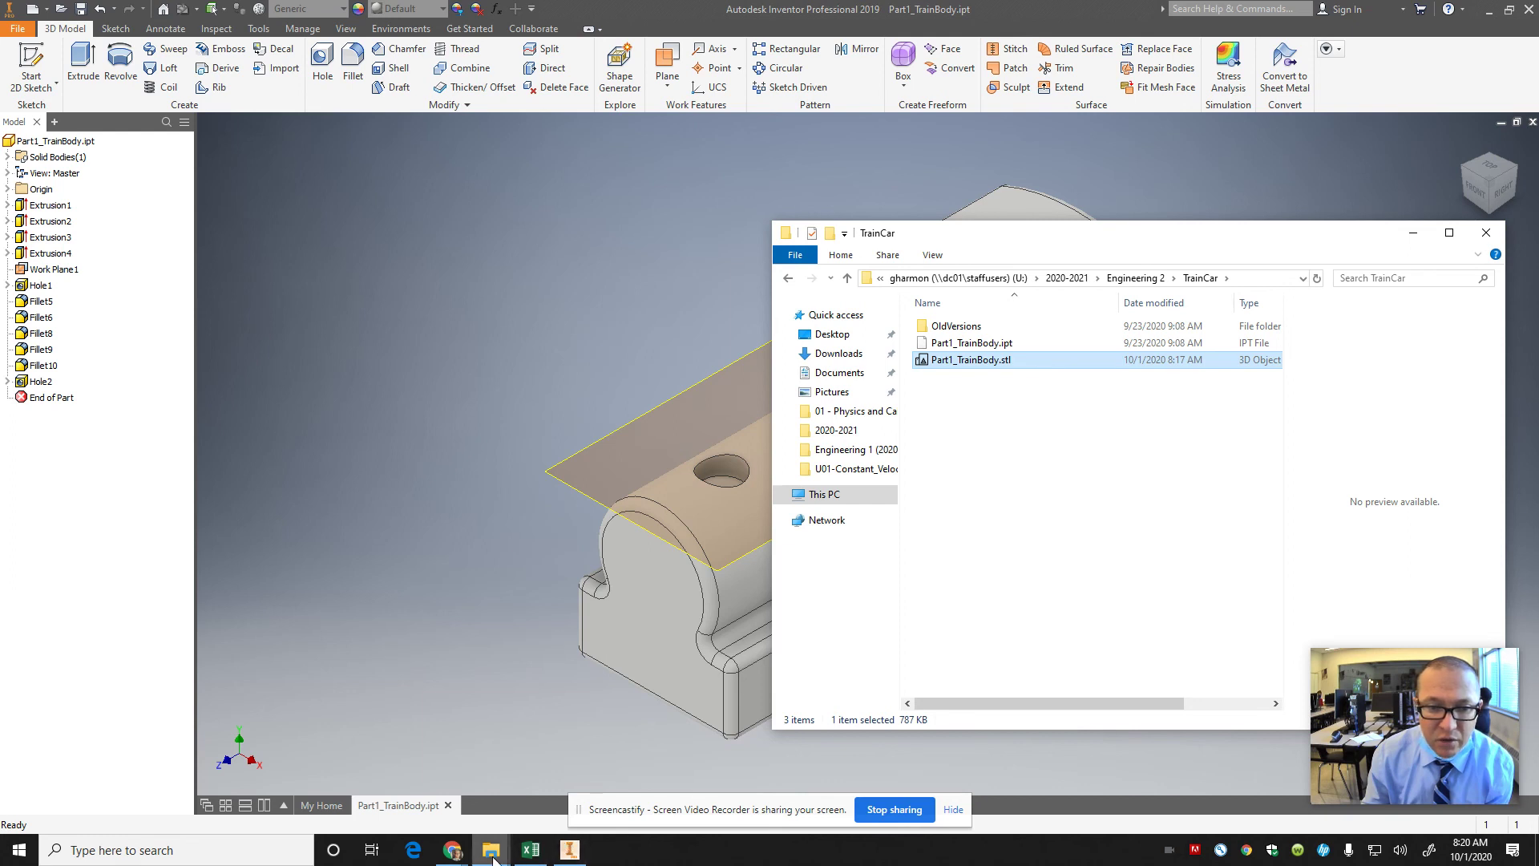
mouse_move(490, 850)
left_click(443, 785)
- Paste Part1_TrainBody.stl into the Project 2 - Logo folder beside aidan.stl
left_click_drag(1042, 234, 1121, 280)
left_click(573, 344)
key("ctrl+v")
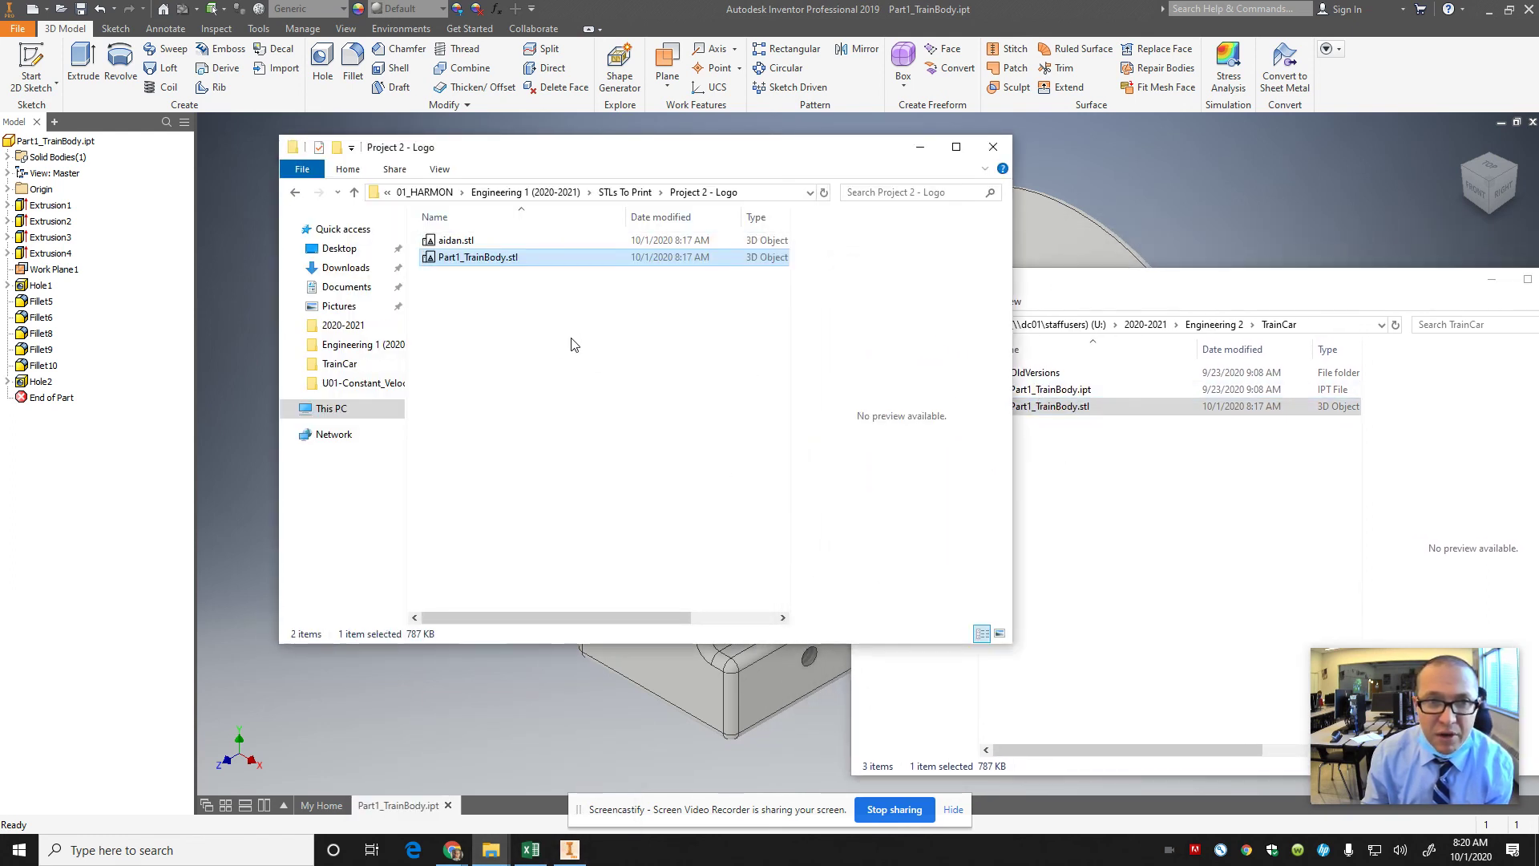